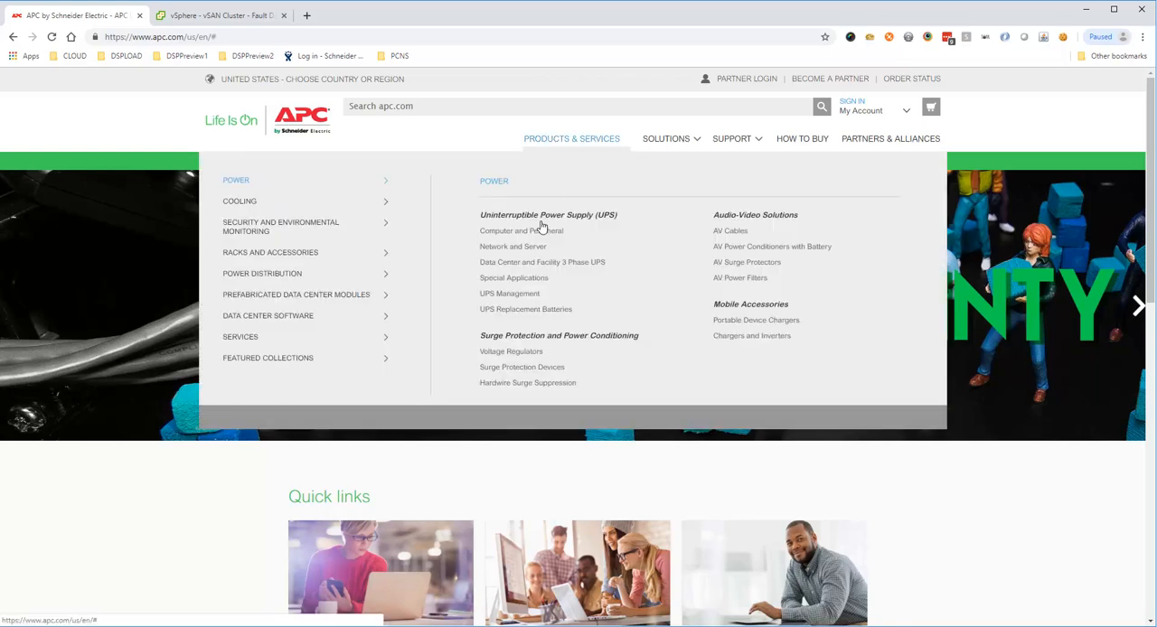
Step: Download PowerChute Network Shutdown v4.3 for Virtualization, the Windows x64 build for Windows Server 2012, from the UPS Management products
left_click(511, 294)
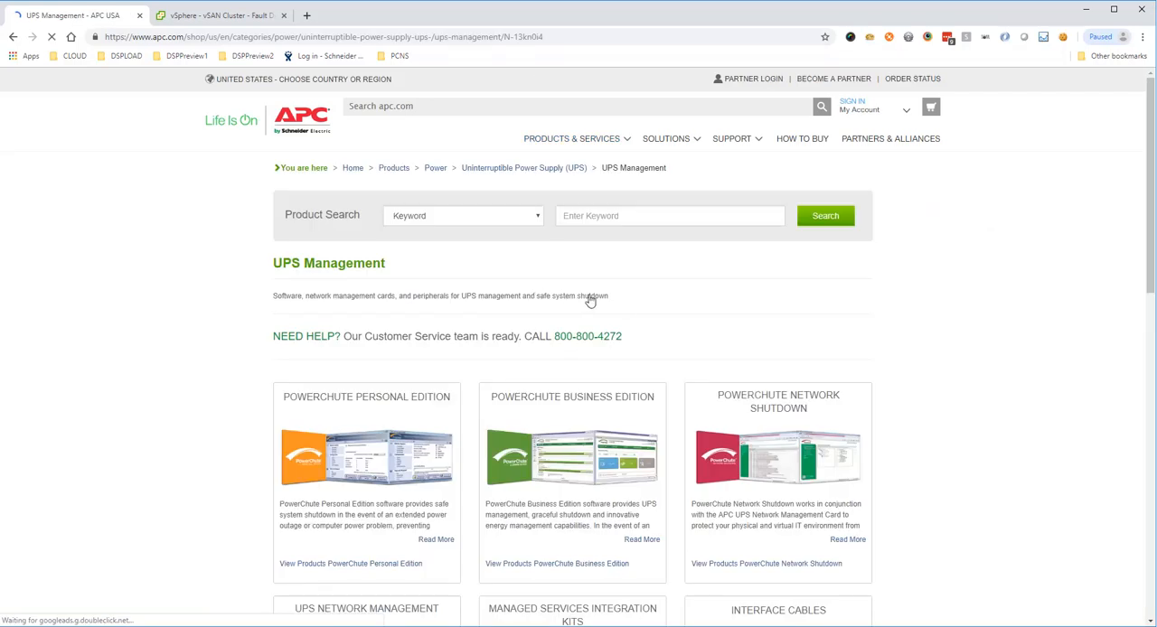
left_click(757, 401)
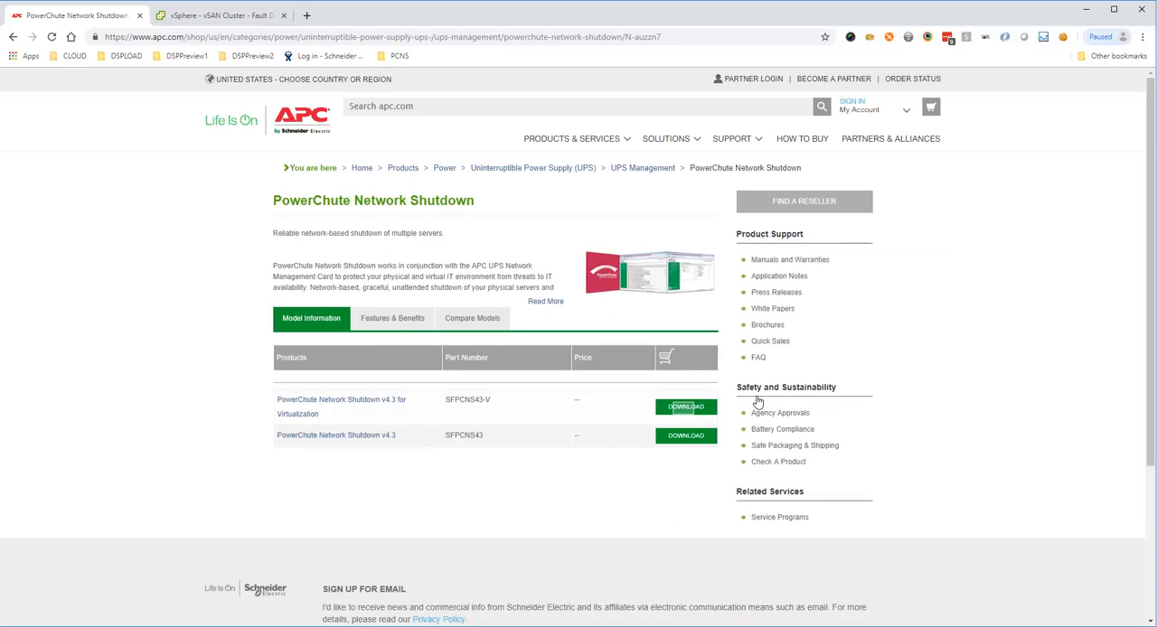
left_click(684, 407)
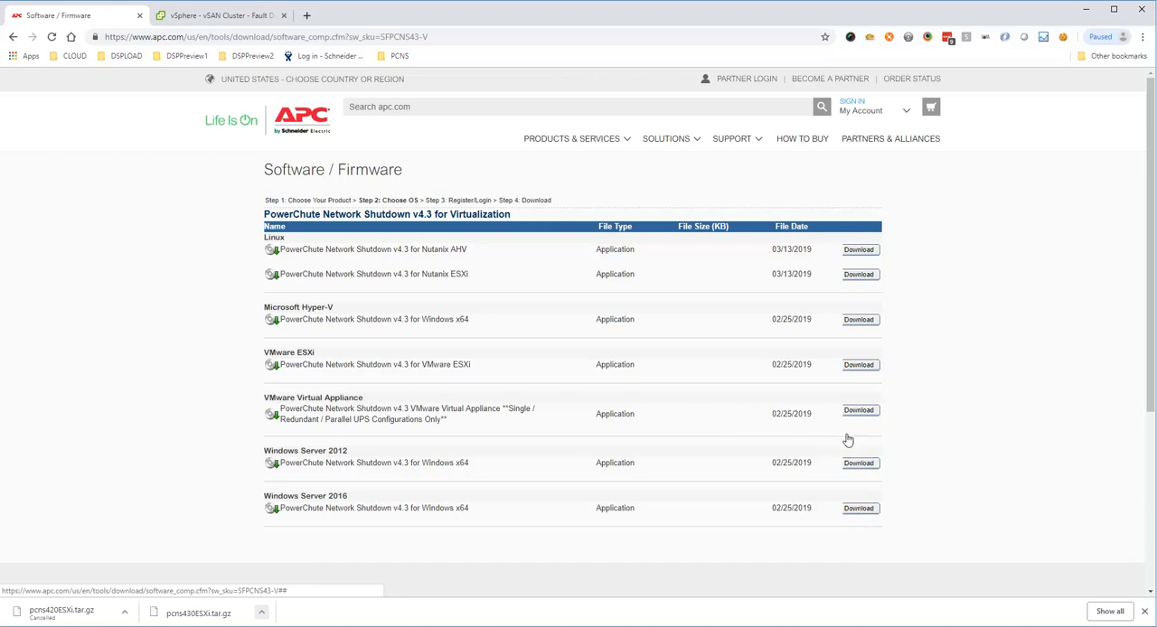
left_click(861, 464)
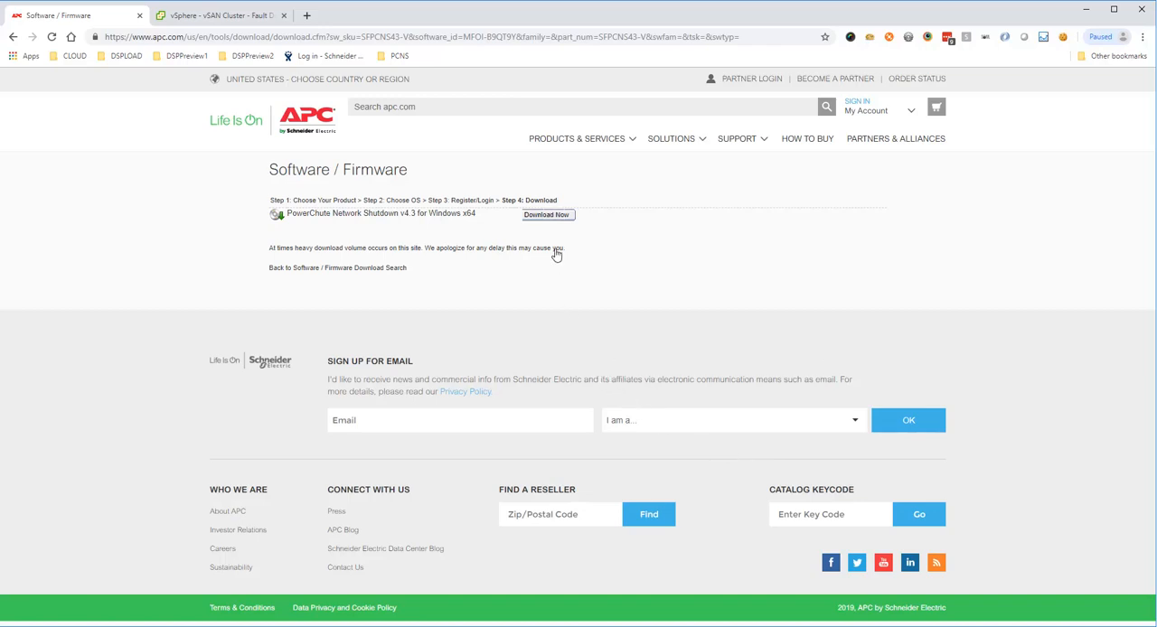
left_click(553, 215)
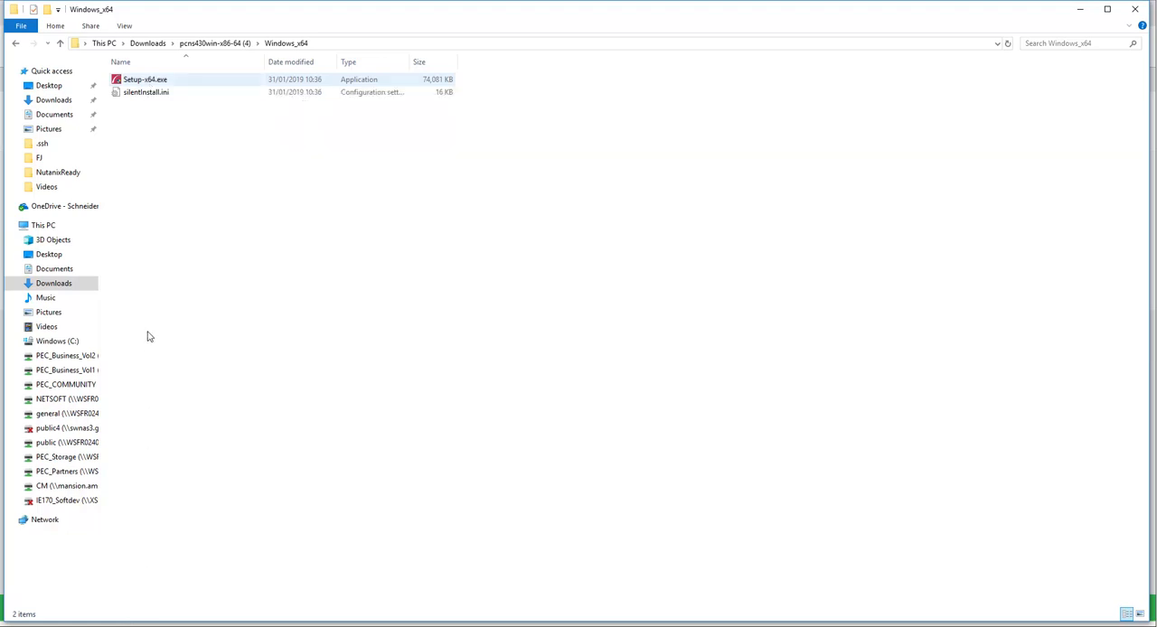
Step: Launch Setup-x64.exe, accept the license agreement and enable VMware support for the installation
double_click(144, 80)
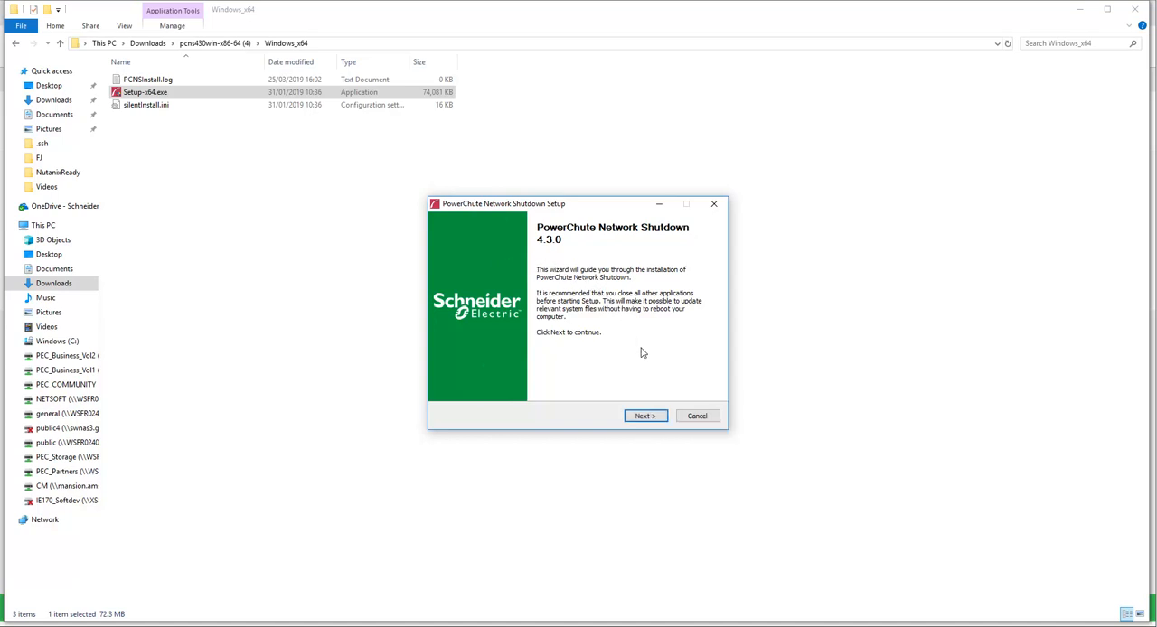
left_click(645, 416)
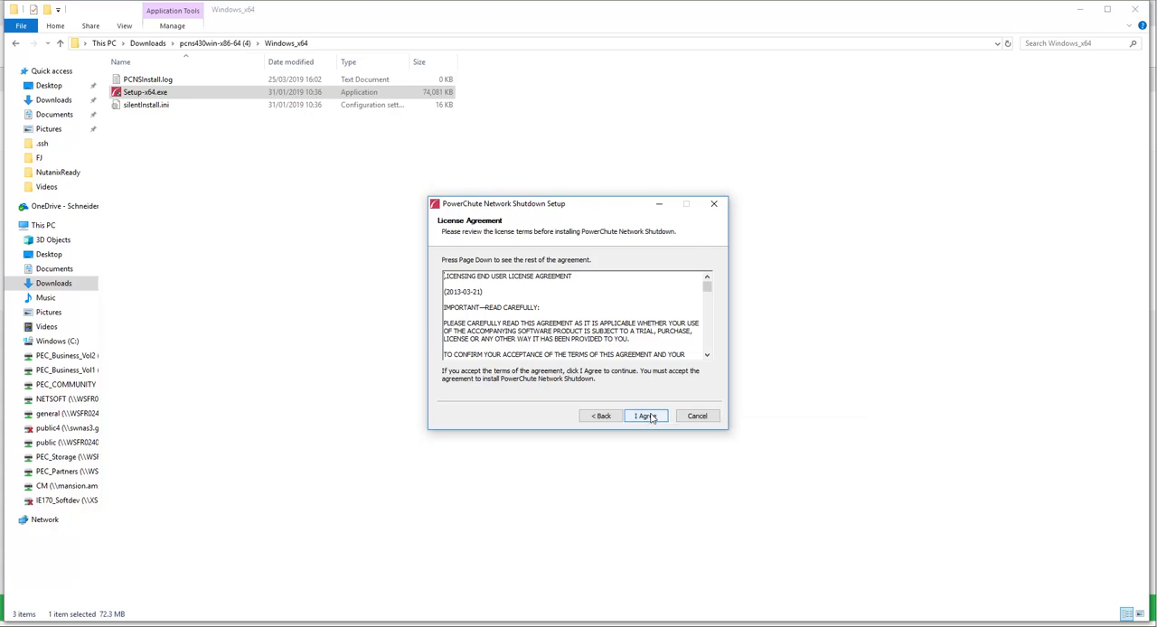
left_click(647, 416)
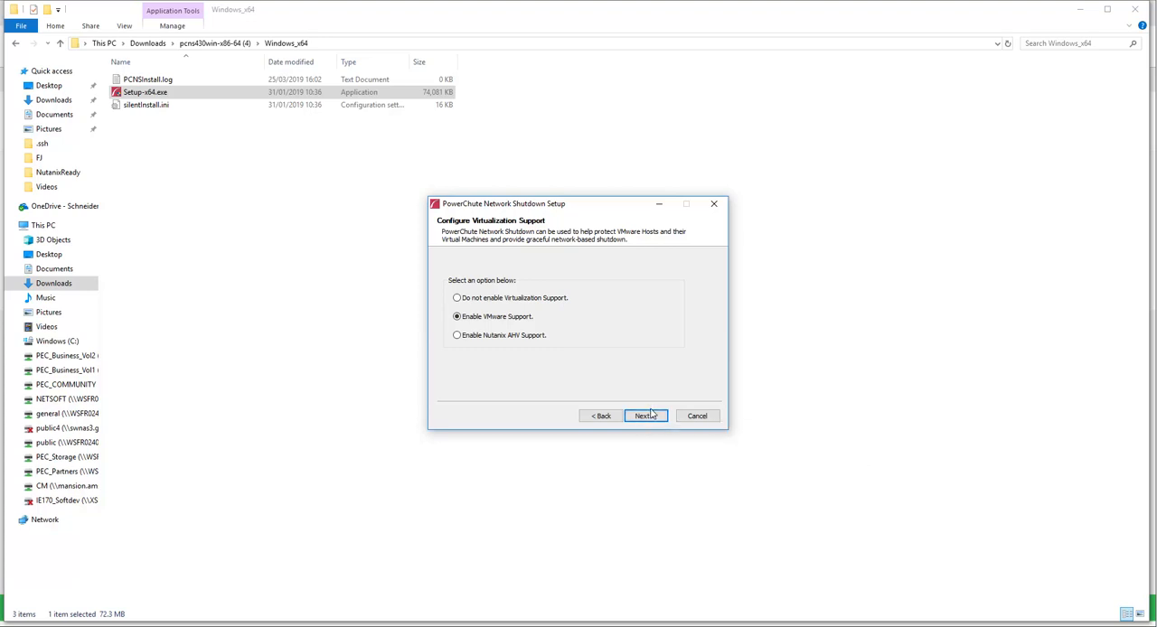
left_click(645, 417)
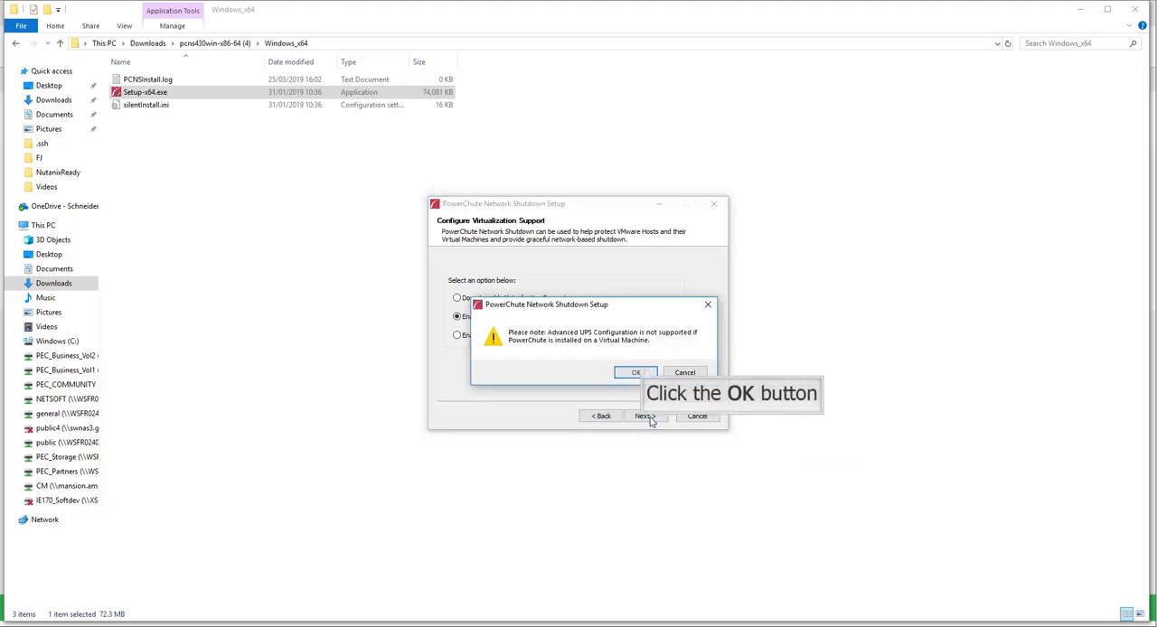
left_click(637, 373)
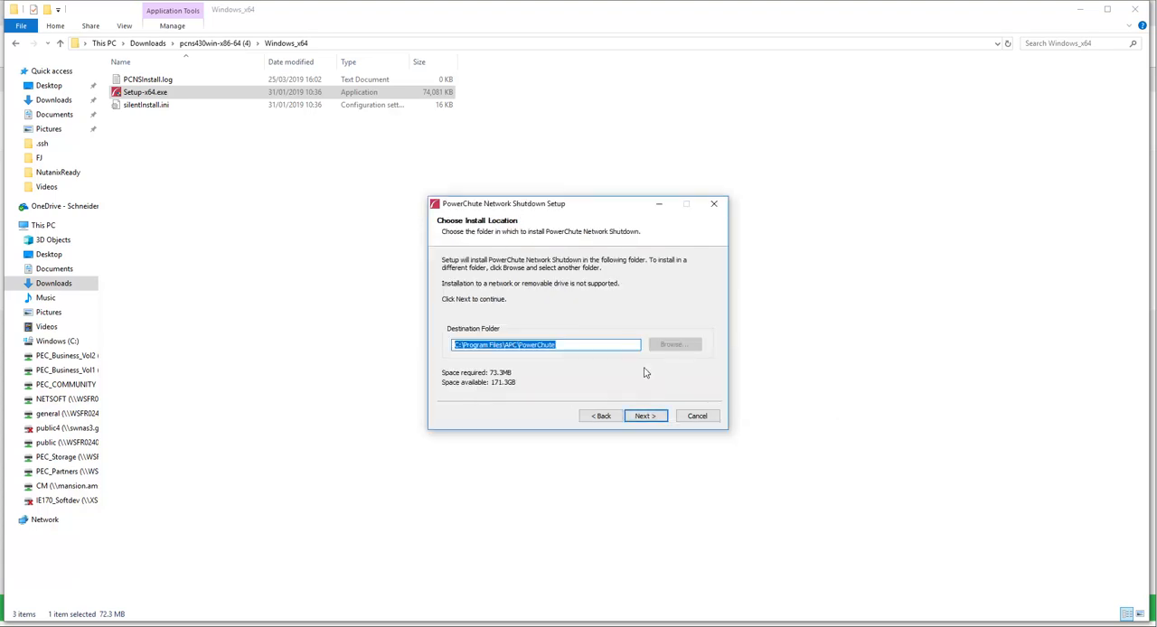
Step: Install PowerChute into C:\Program Files\APC\PowerChute and allow the Windows Firewall ports to be configured automatically
left_click(645, 415)
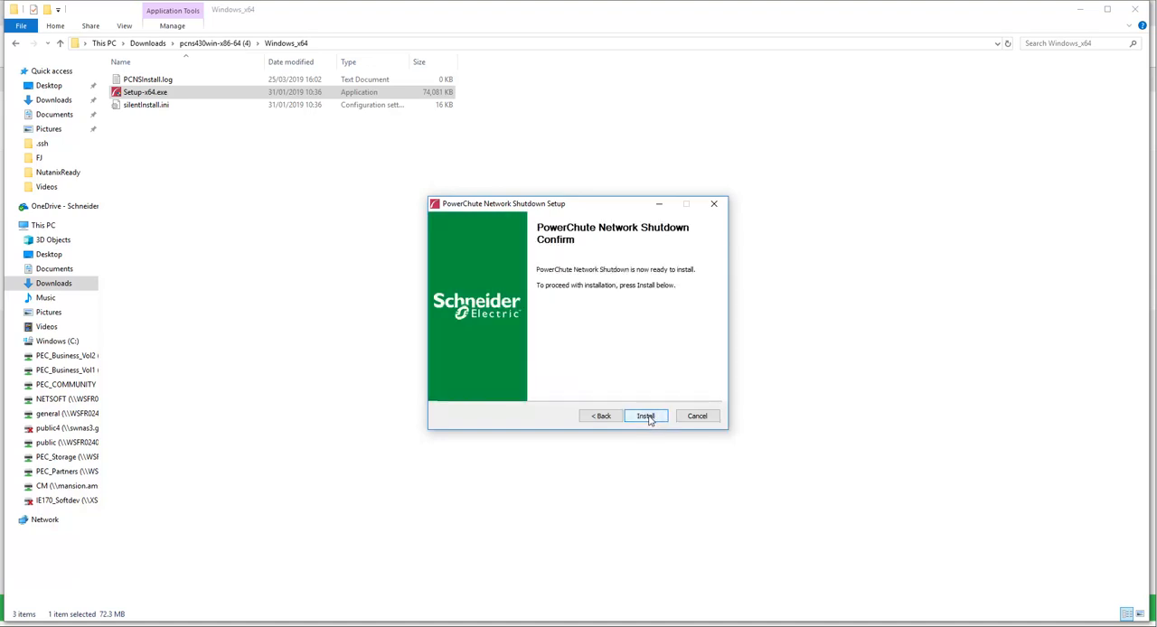
left_click(645, 416)
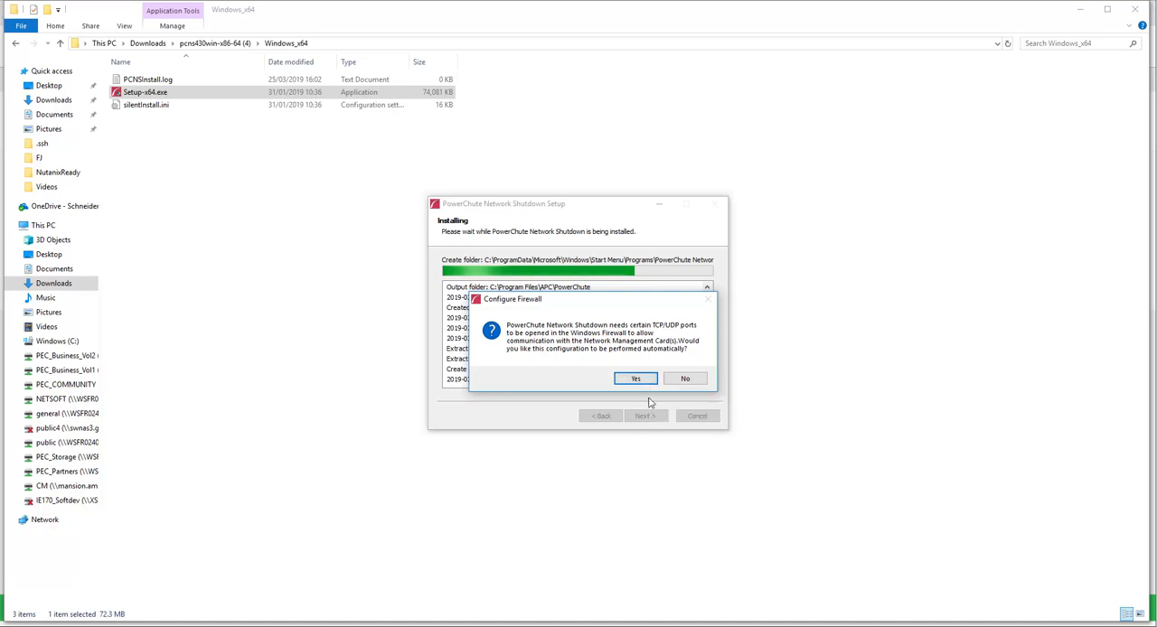
left_click(636, 379)
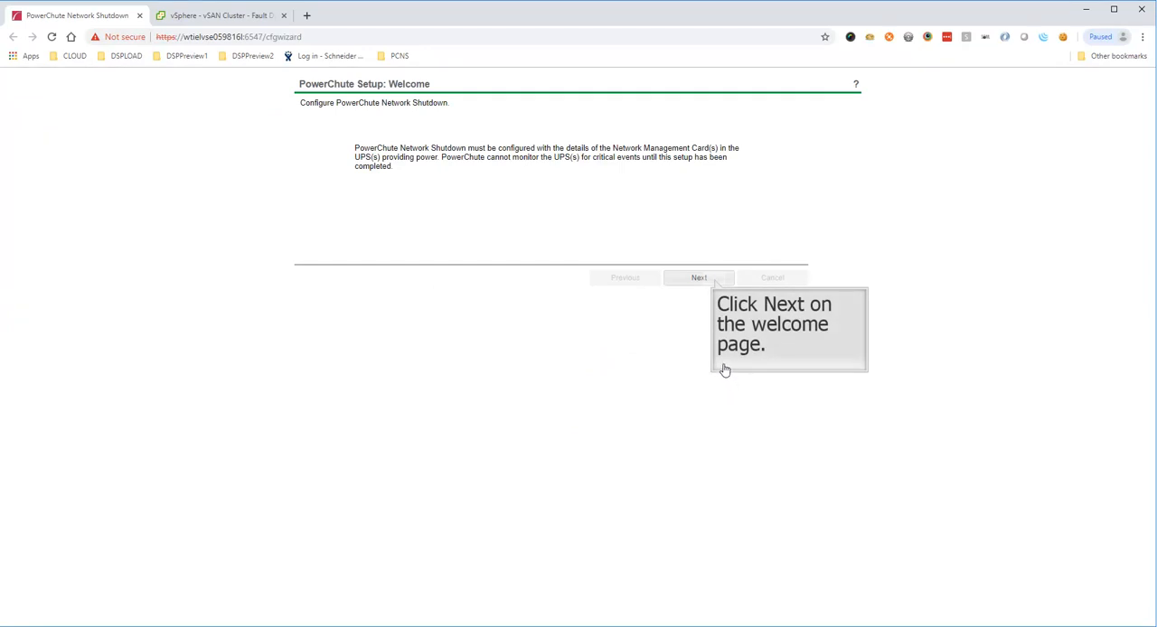
Step: Begin the PowerChute setup with IPv4 networking and a host managed by vCenter Server
left_click(714, 280)
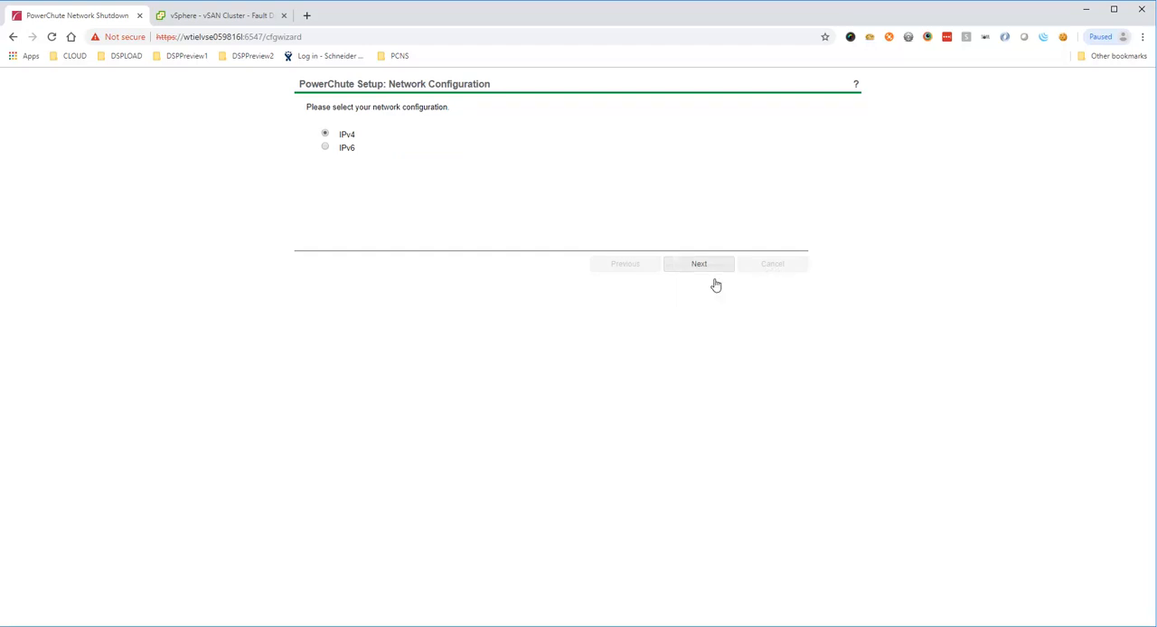
left_click(685, 264)
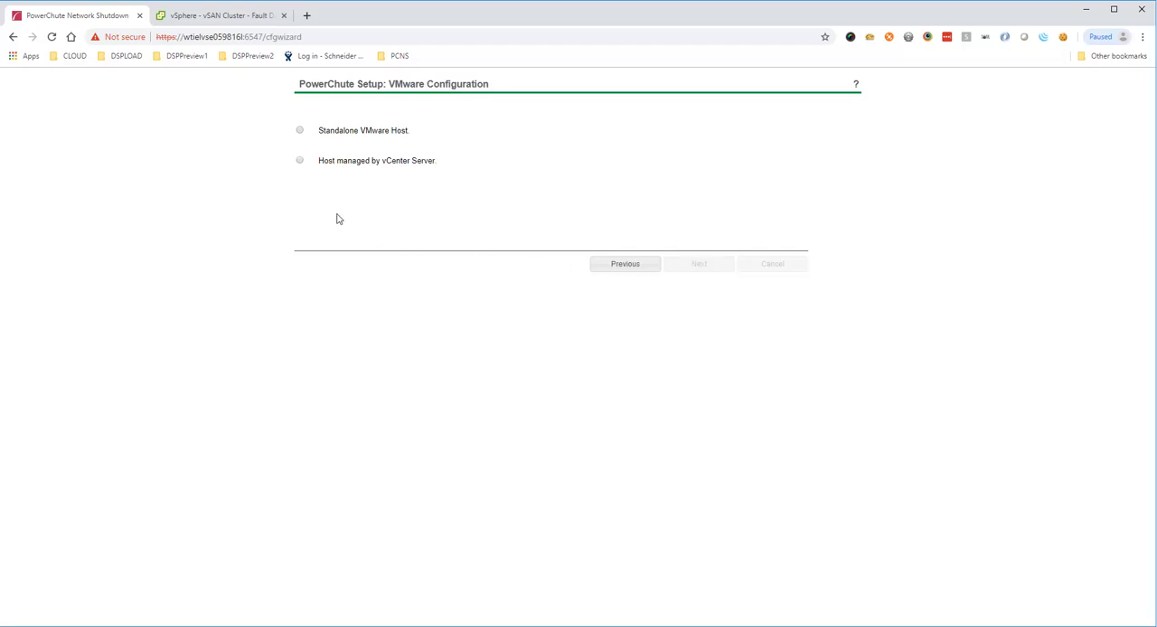
left_click(300, 162)
left_click(686, 264)
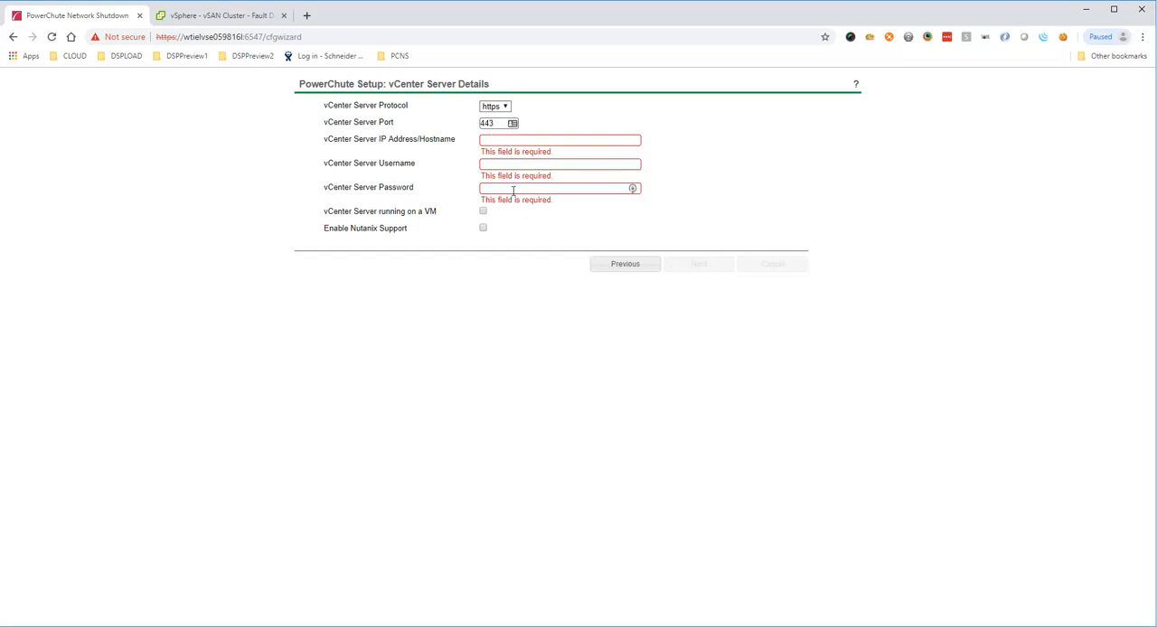
Step: Enter 10.216.254.164 as the vCenter Server IP address and administrator as its username
left_click(502, 140)
type("10.216.254.164")
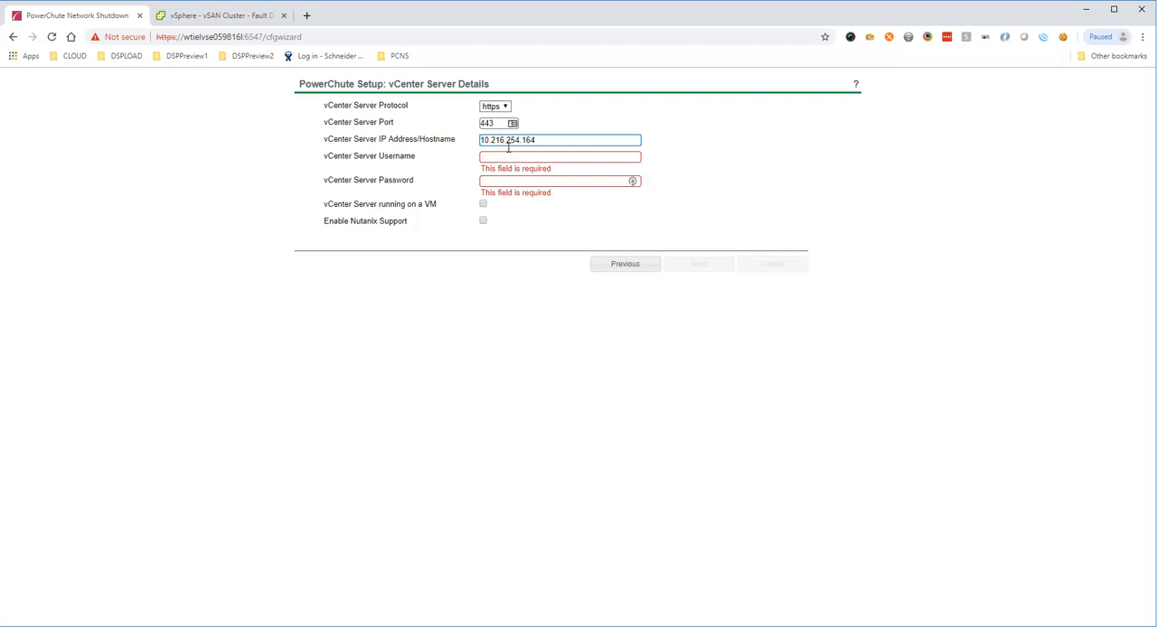
left_click(509, 156)
type("administrato")
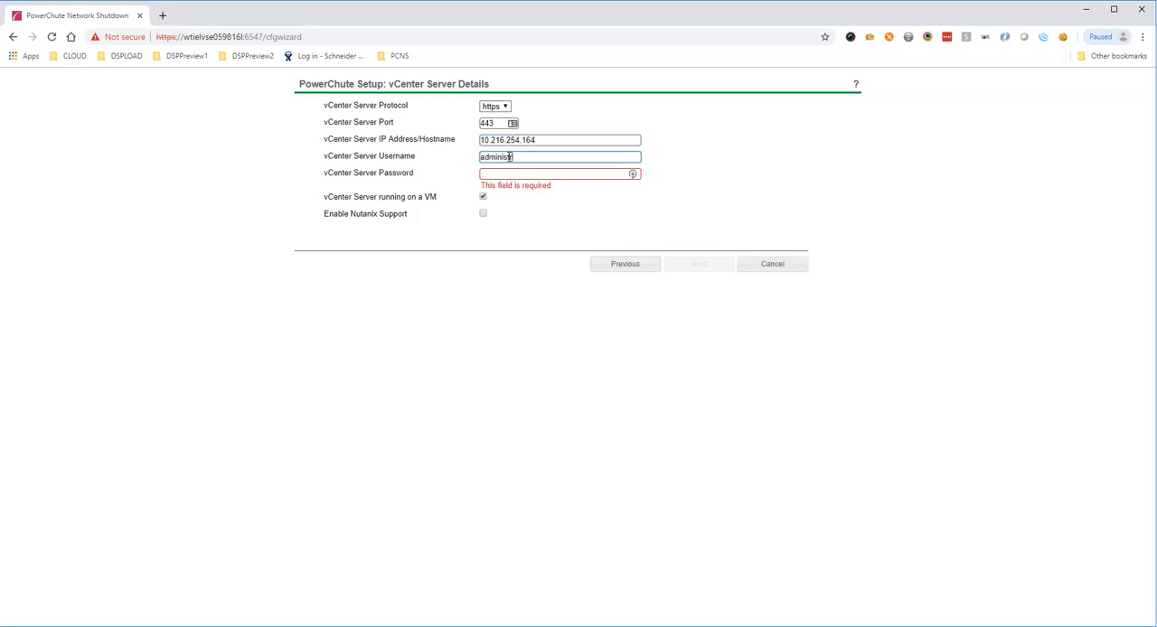
type("r")
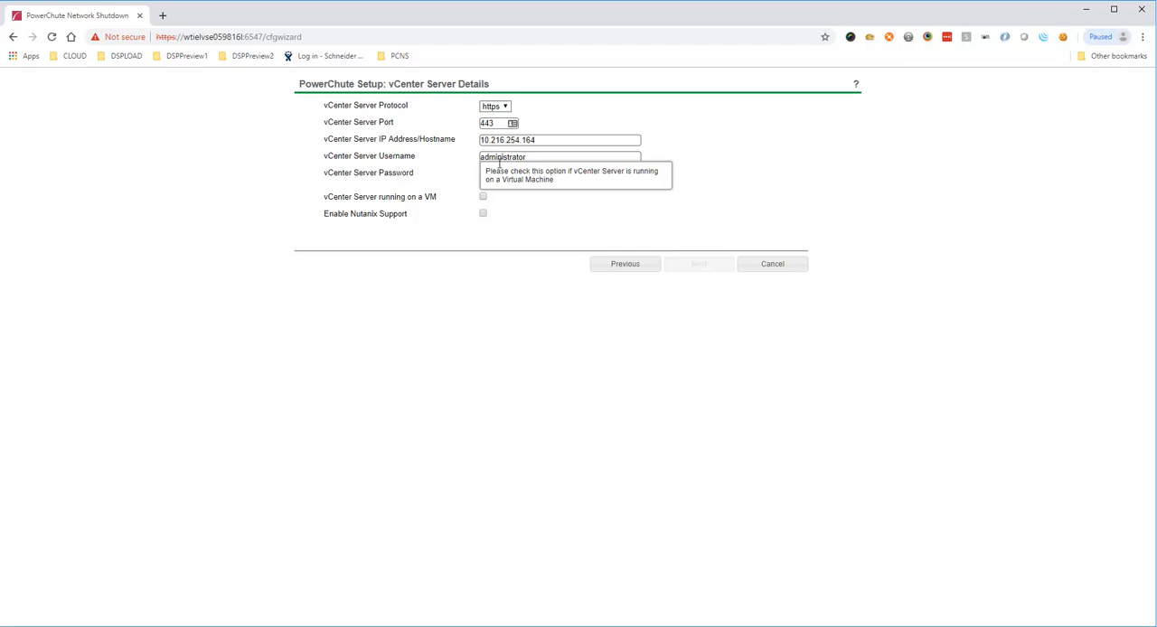
Step: Enter the vCenter Server password, mark vCenter Server as running on a VM, and submit the details
left_click(499, 173)
type("*********")
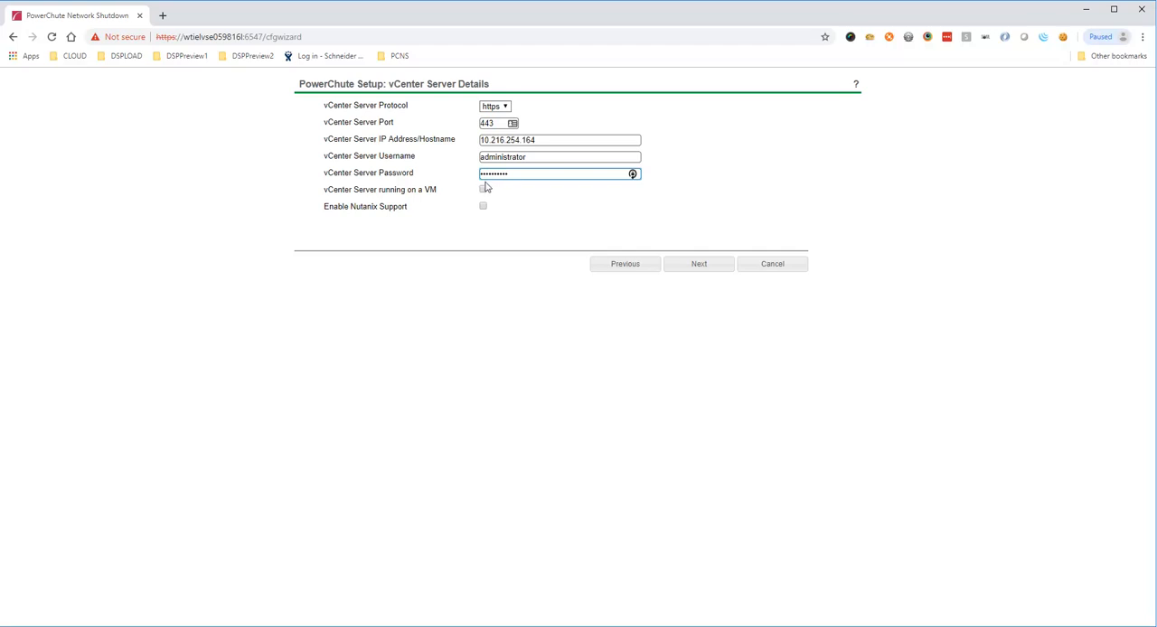
left_click(483, 191)
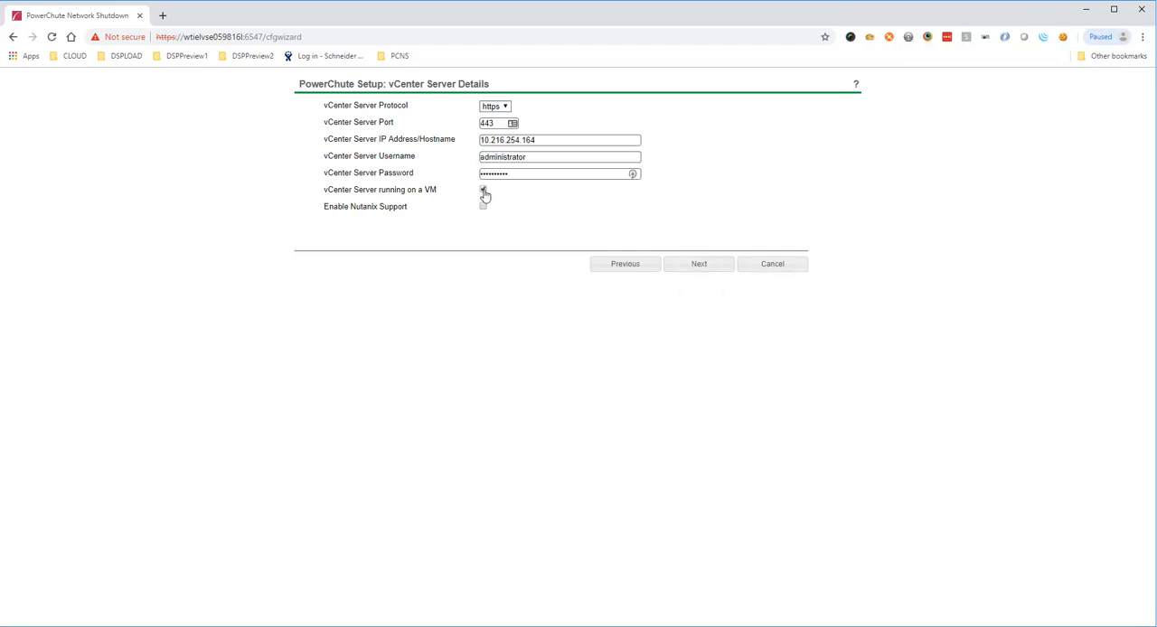
left_click(686, 265)
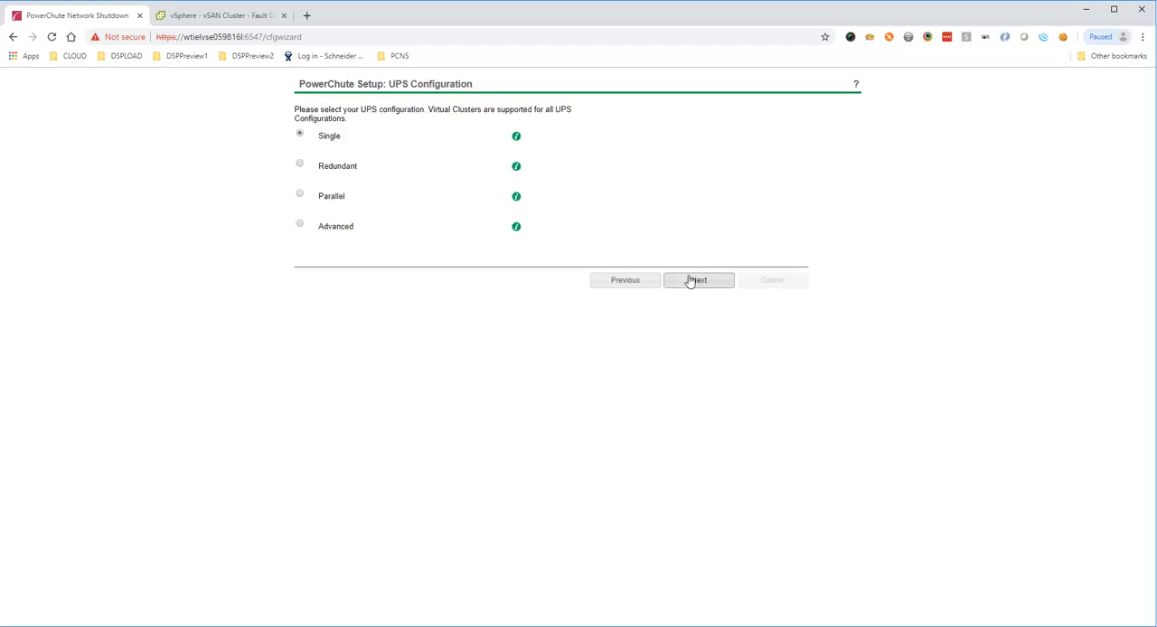
Step: Accept the Single UPS configuration and provide the user name apc and the password for PowerChute and Network Management Card authentication
left_click(690, 282)
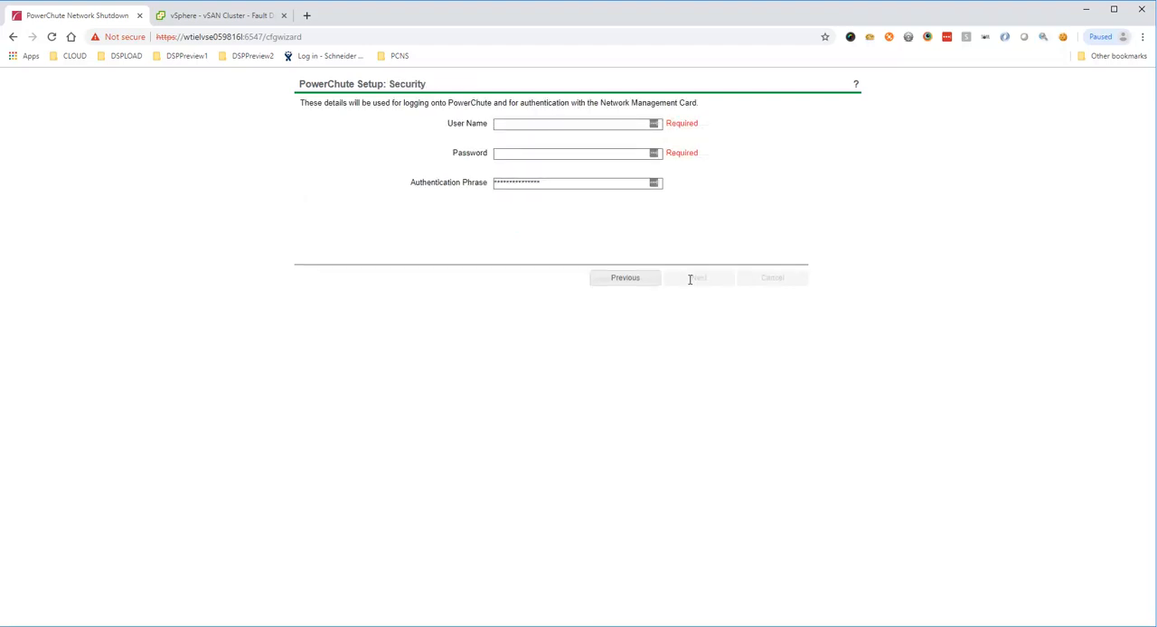
left_click(567, 123)
type("apc")
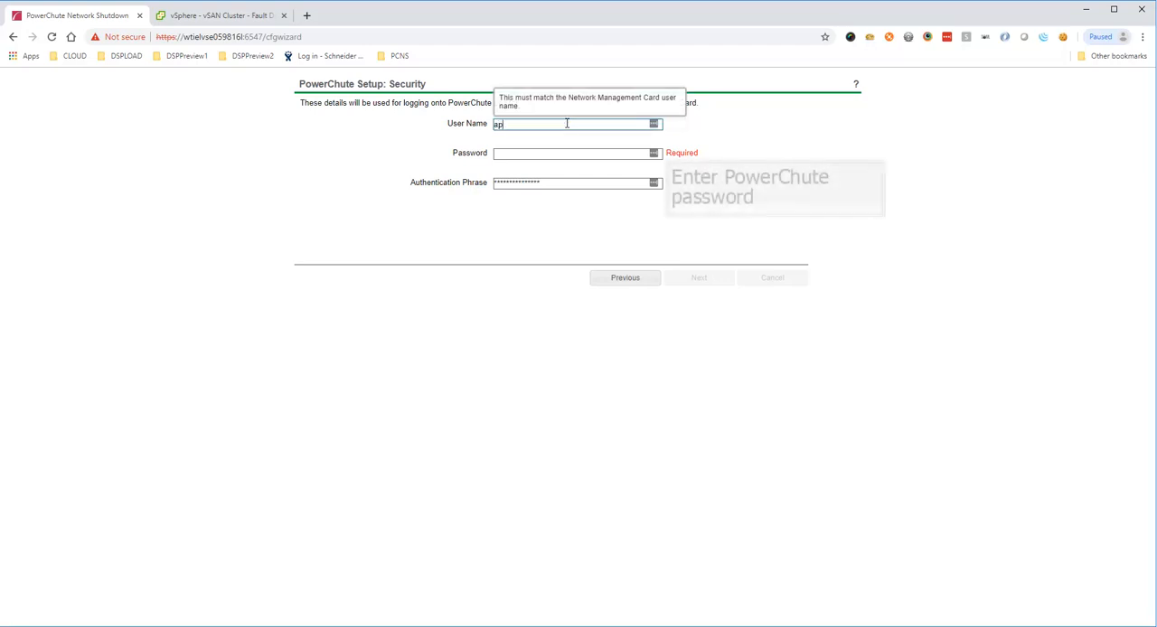
key("Tab")
type("apc")
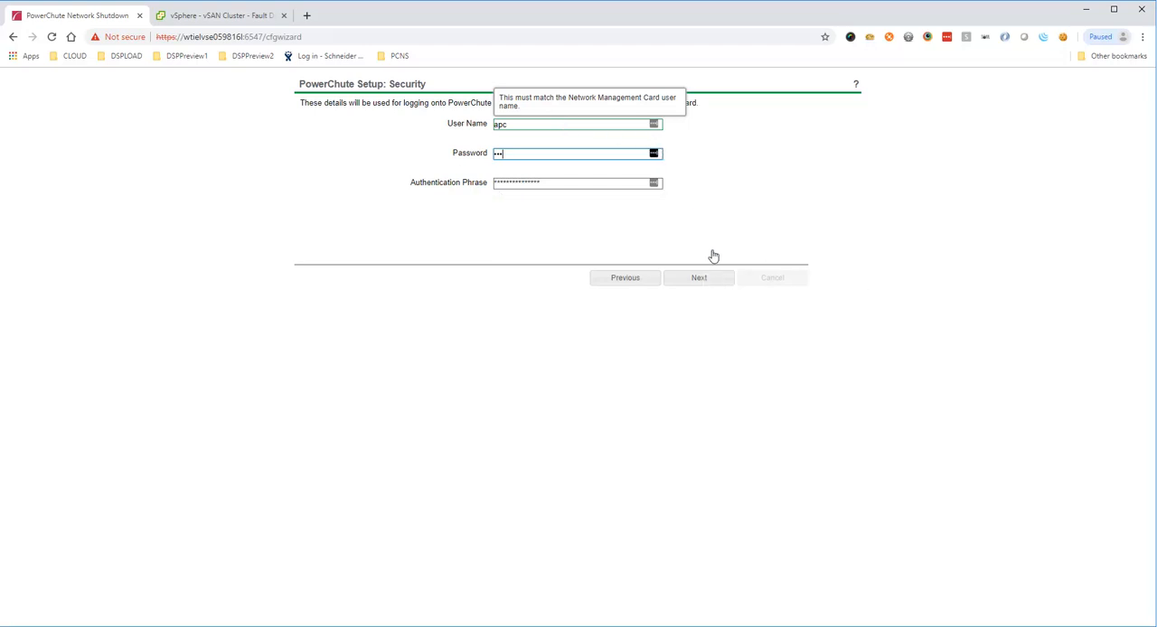
left_click(699, 278)
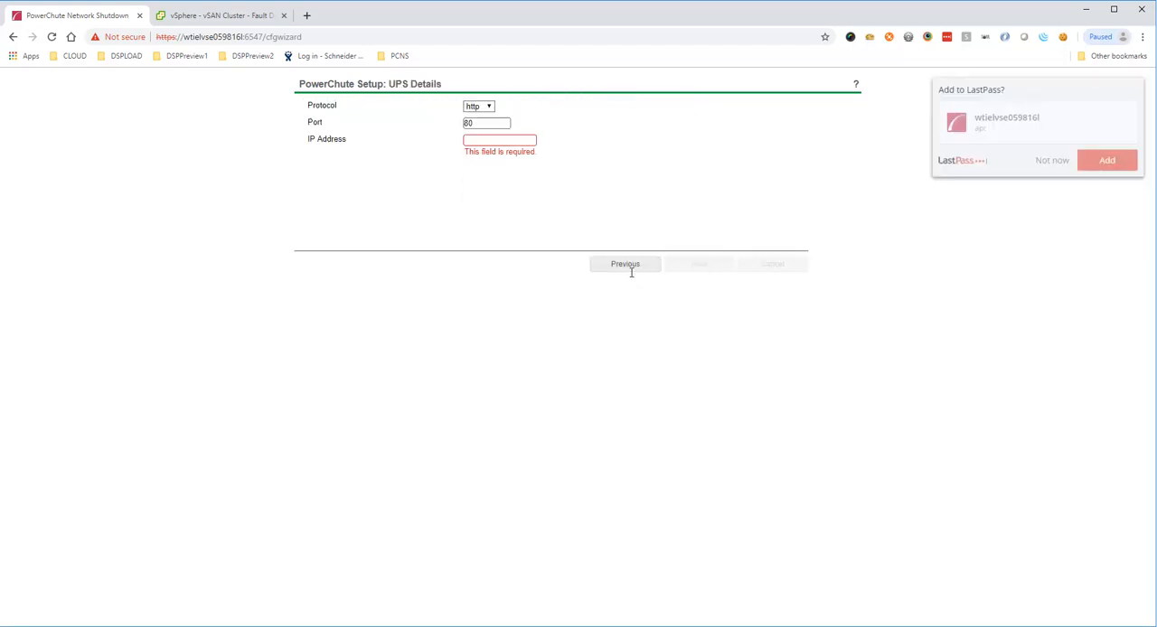
Step: Set the UPS IP address to 10.216.252.177 over http port 80 and register PowerChute with the Network Management Card
left_click(522, 142)
type("10.216.252.177")
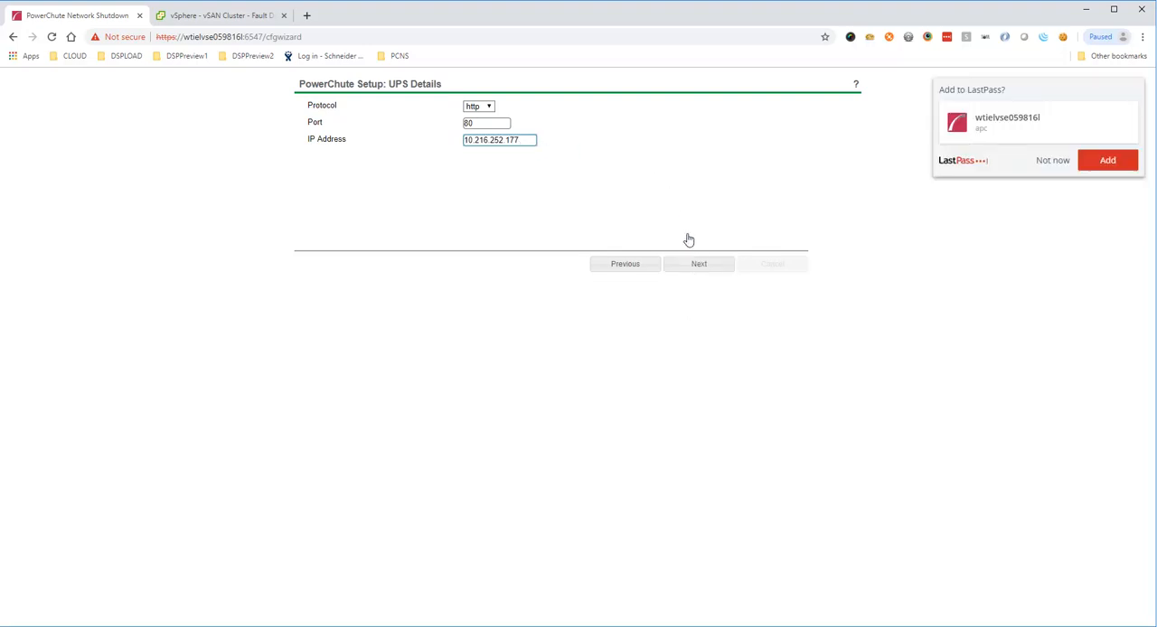
left_click(692, 264)
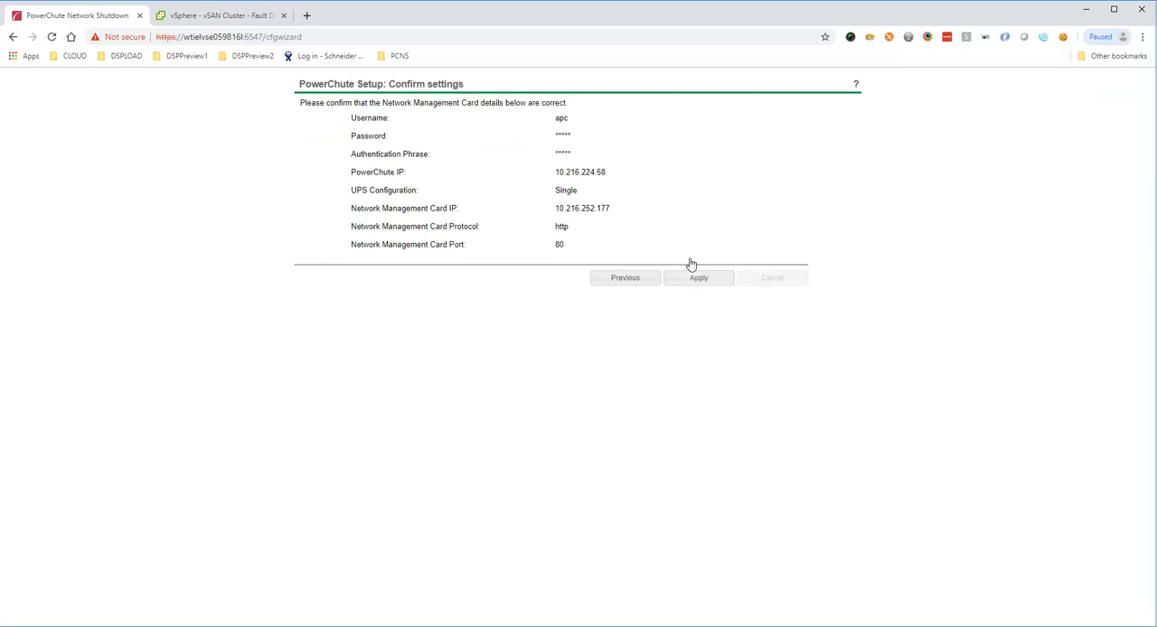
left_click(694, 282)
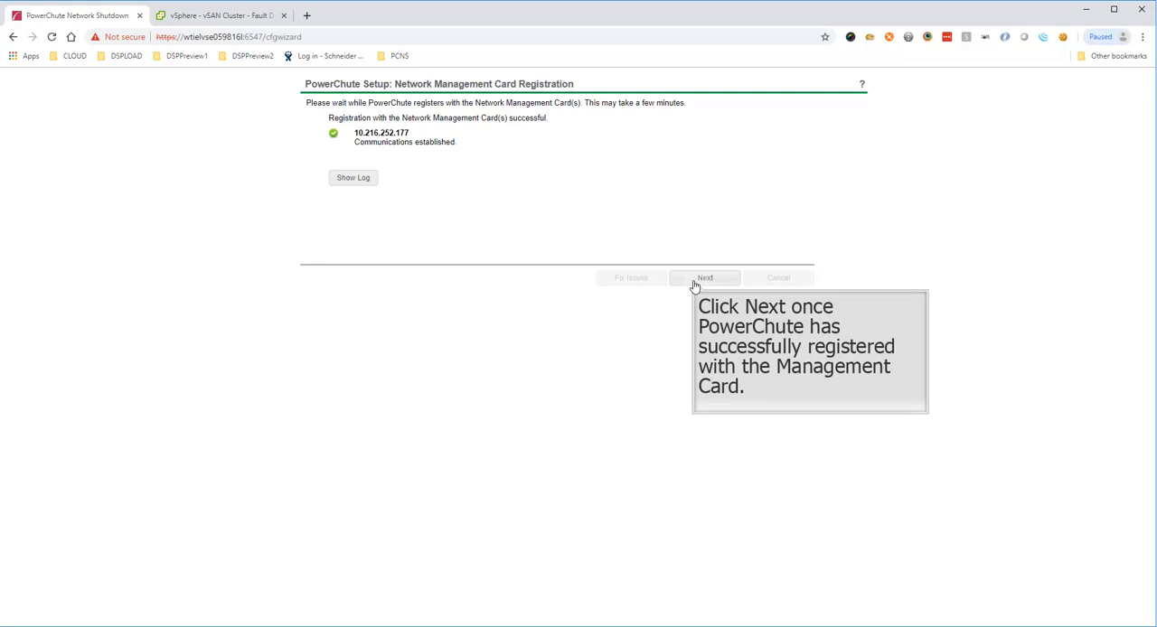
left_click(696, 280)
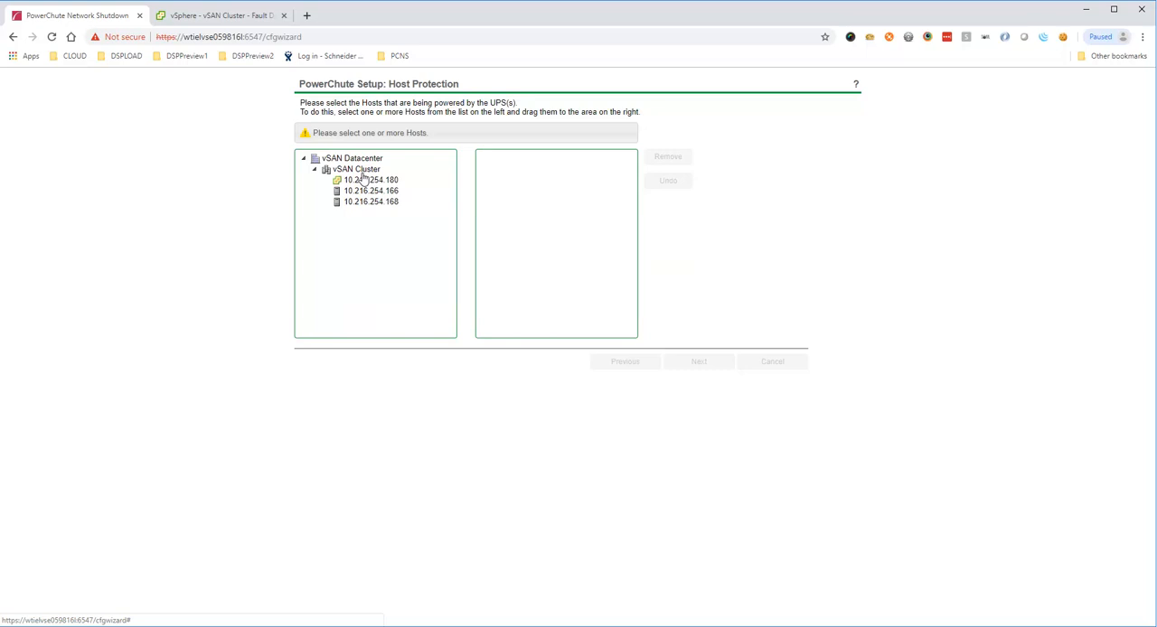
Step: Add the vSAN Cluster hosts 10.216.254.180, 10.216.254.166 and 10.216.254.168 to the hosts powered by the UPS
left_click_drag(363, 180, 507, 173)
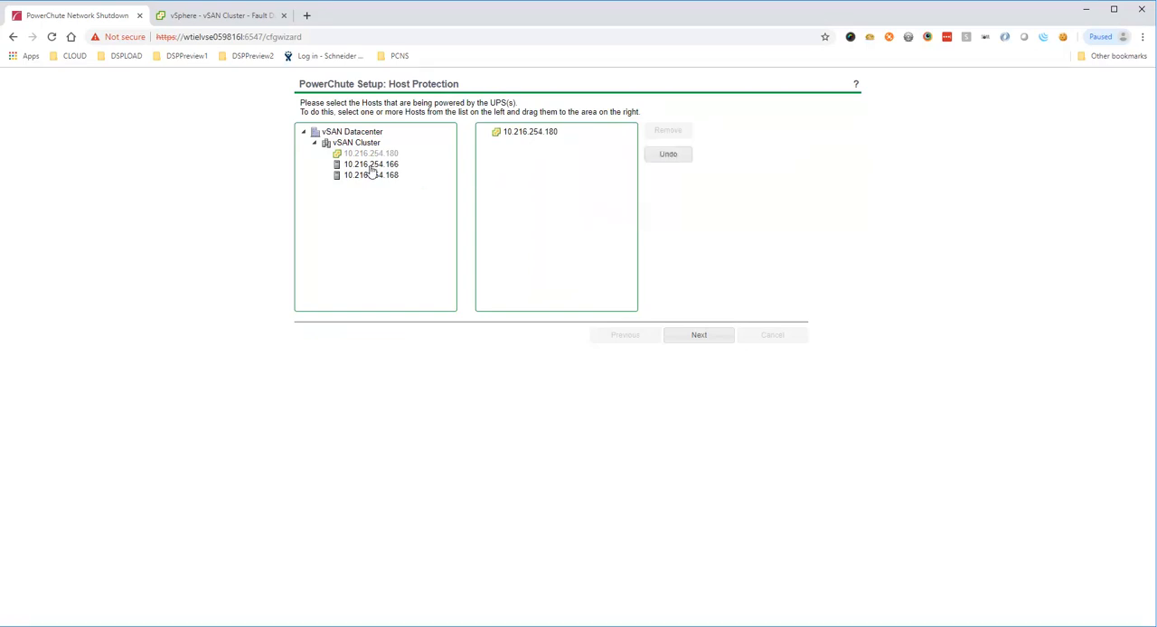
left_click_drag(366, 170, 491, 164)
left_click(386, 177)
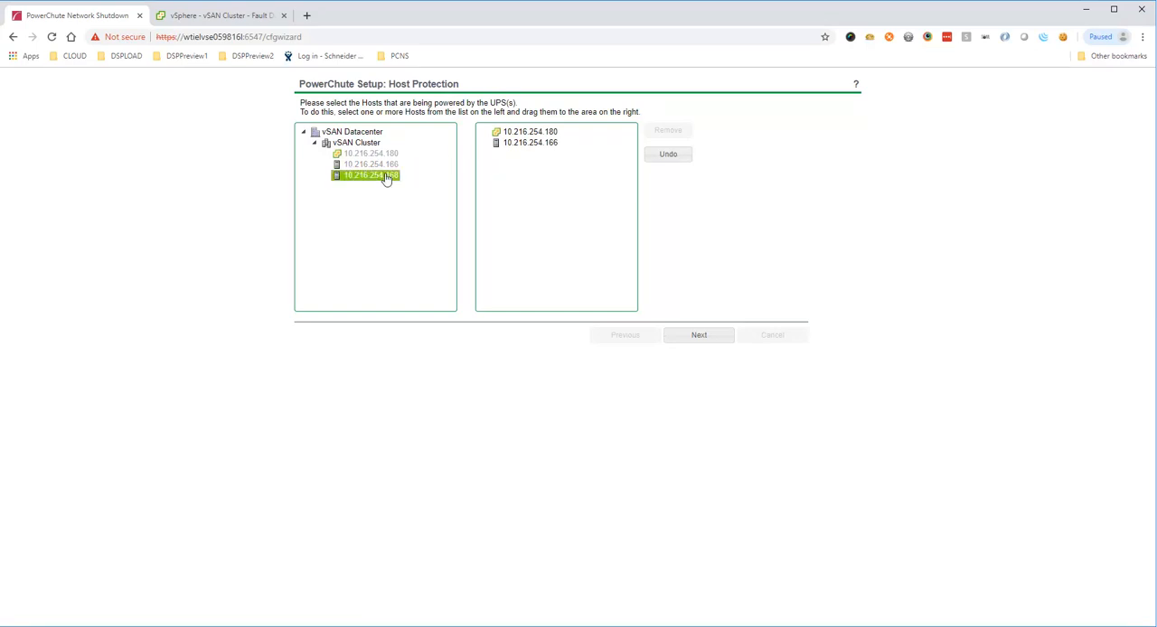
left_click_drag(385, 178, 495, 170)
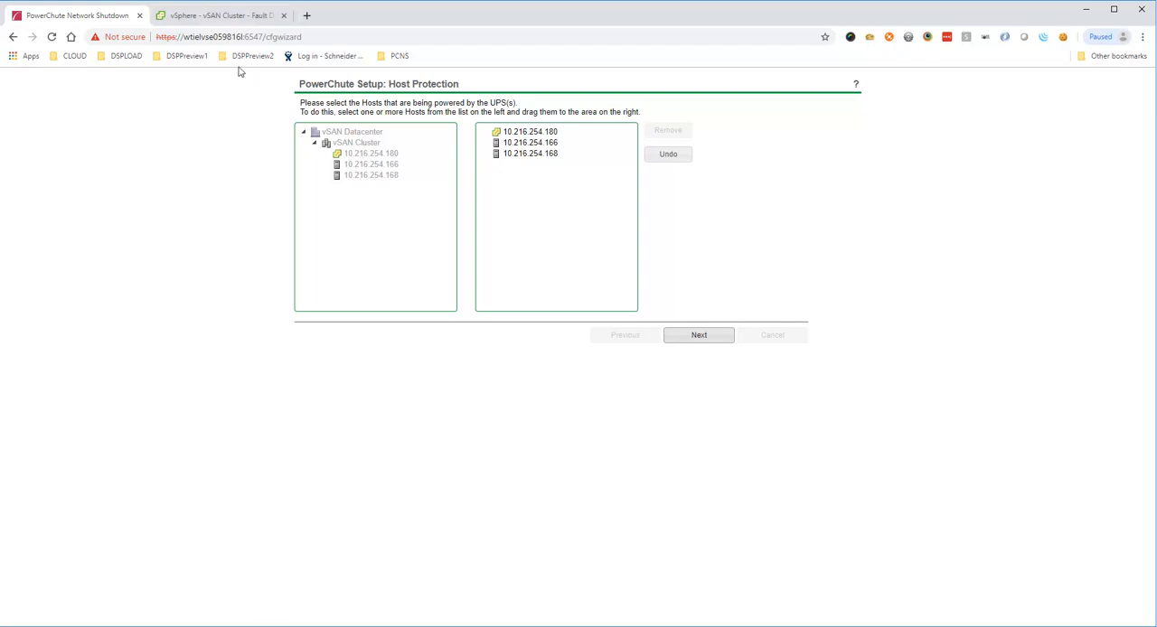
Step: Check the vSAN Cluster's hosts and fault domains in vSphere Client, and submit the host protection selection in PowerChute
left_click(231, 18)
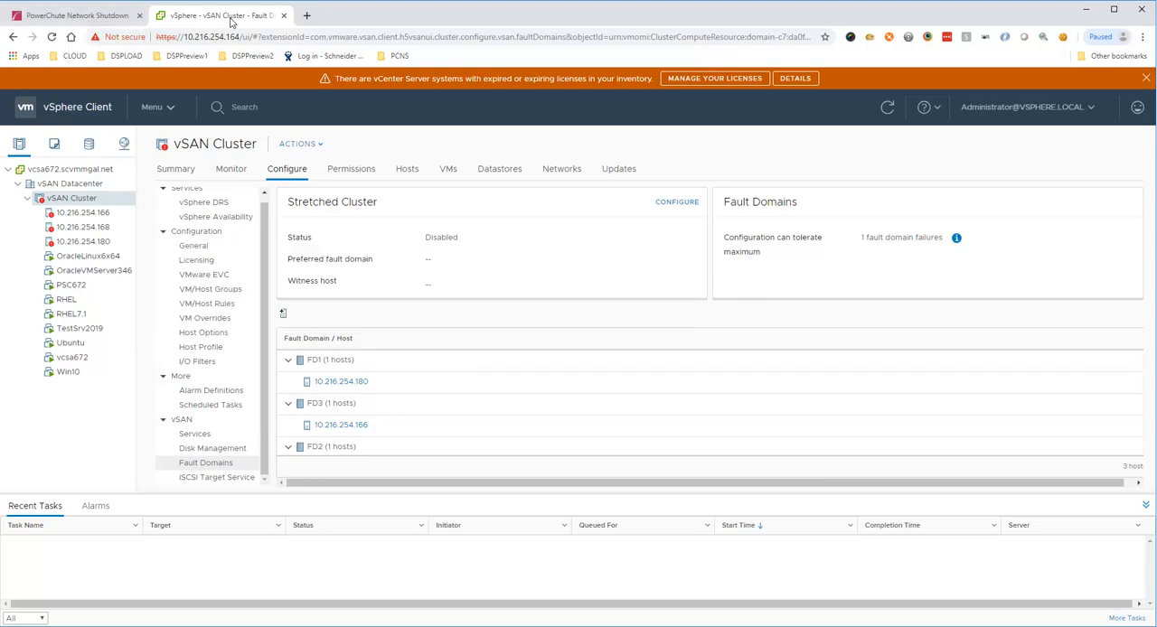
left_click(74, 18)
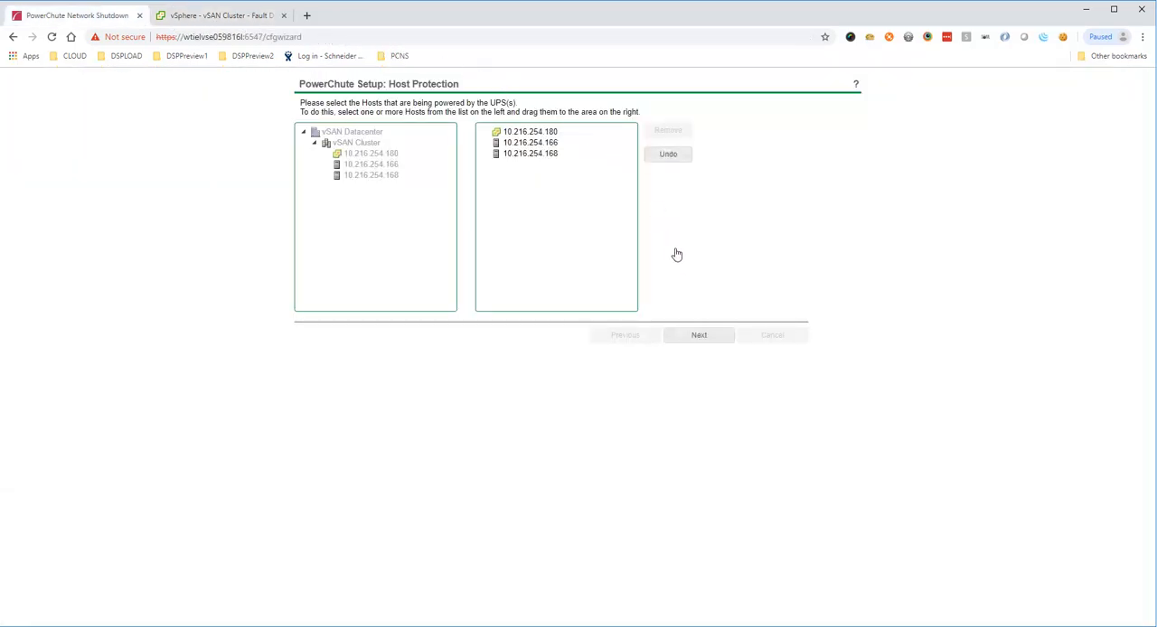
left_click(687, 334)
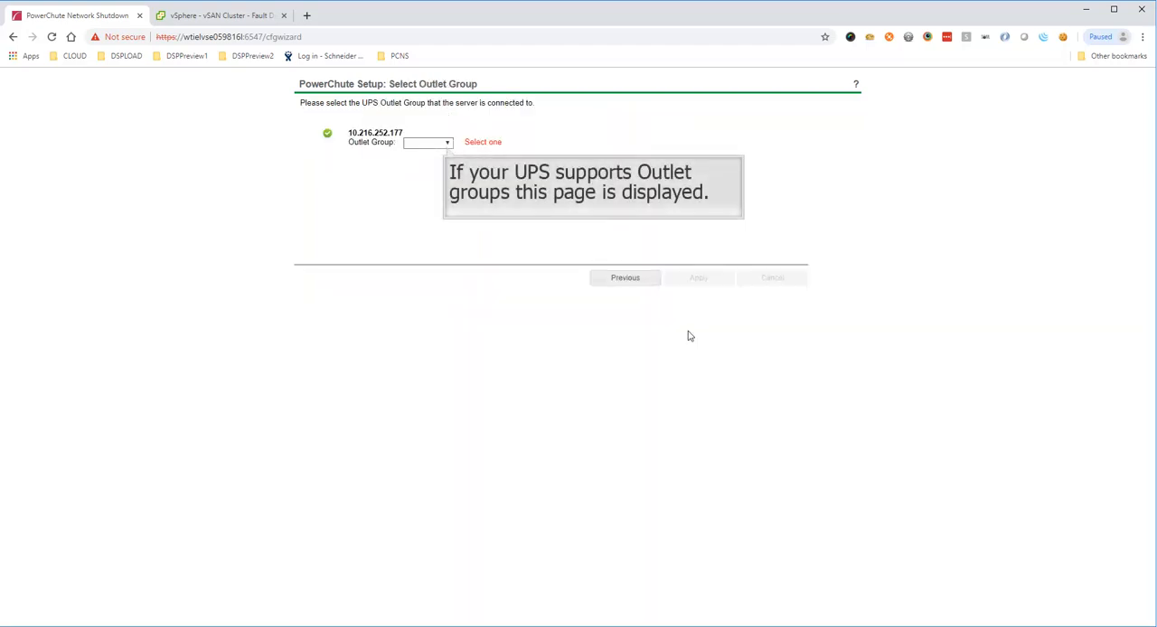
Step: Assign the server to the PSU2 outlet group of UPS 10.216.252.177 and complete the outlet group registration
left_click(448, 145)
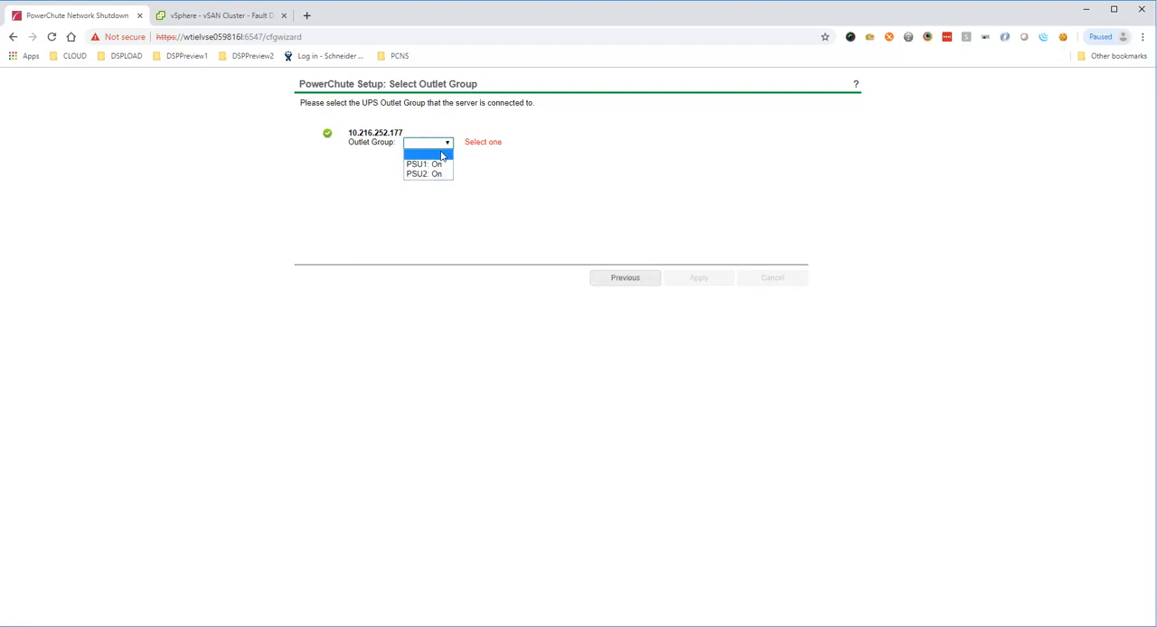
left_click(439, 175)
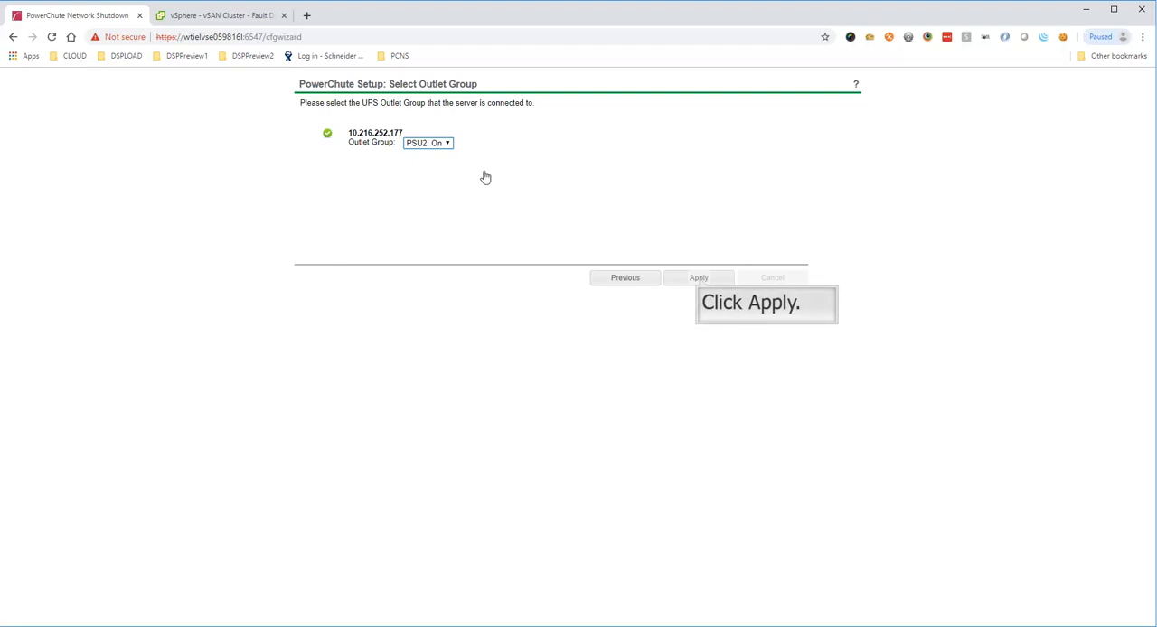
left_click(699, 281)
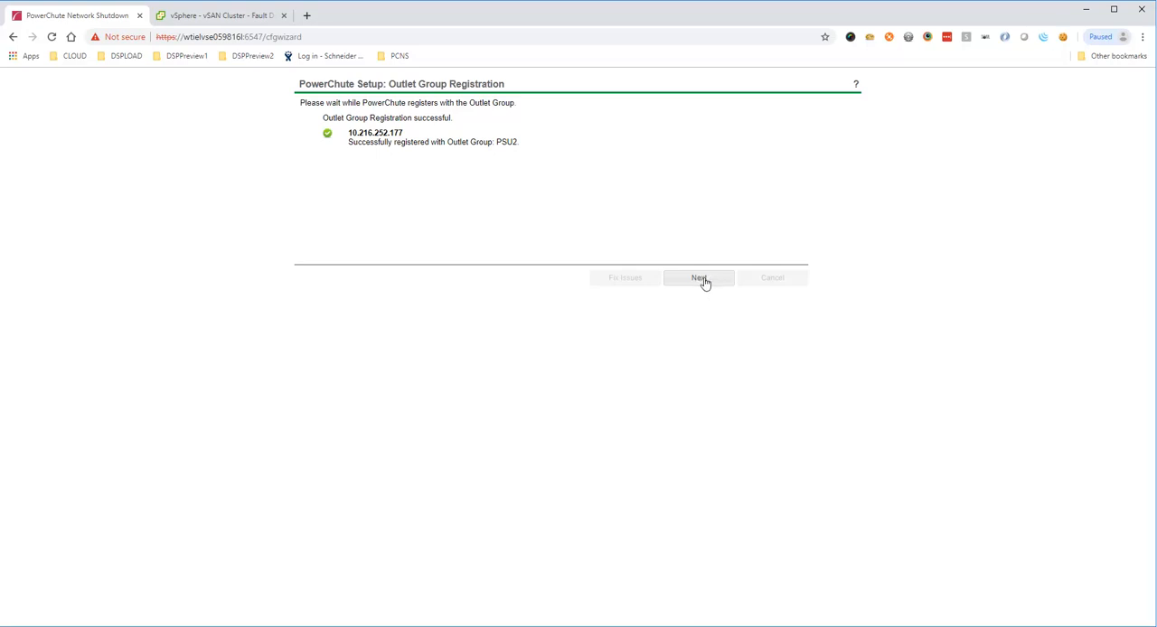
left_click(707, 284)
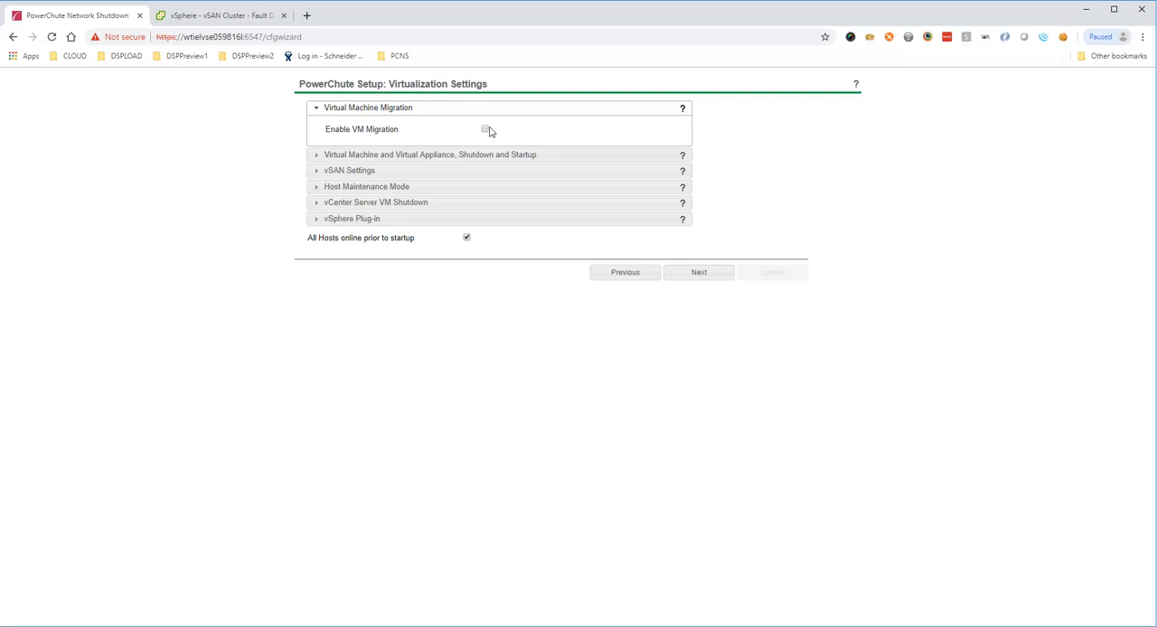
Step: Leave VM Migration disabled and enable VM/vApp Startup in the virtual machine shutdown and startup settings
mouse_move(488, 132)
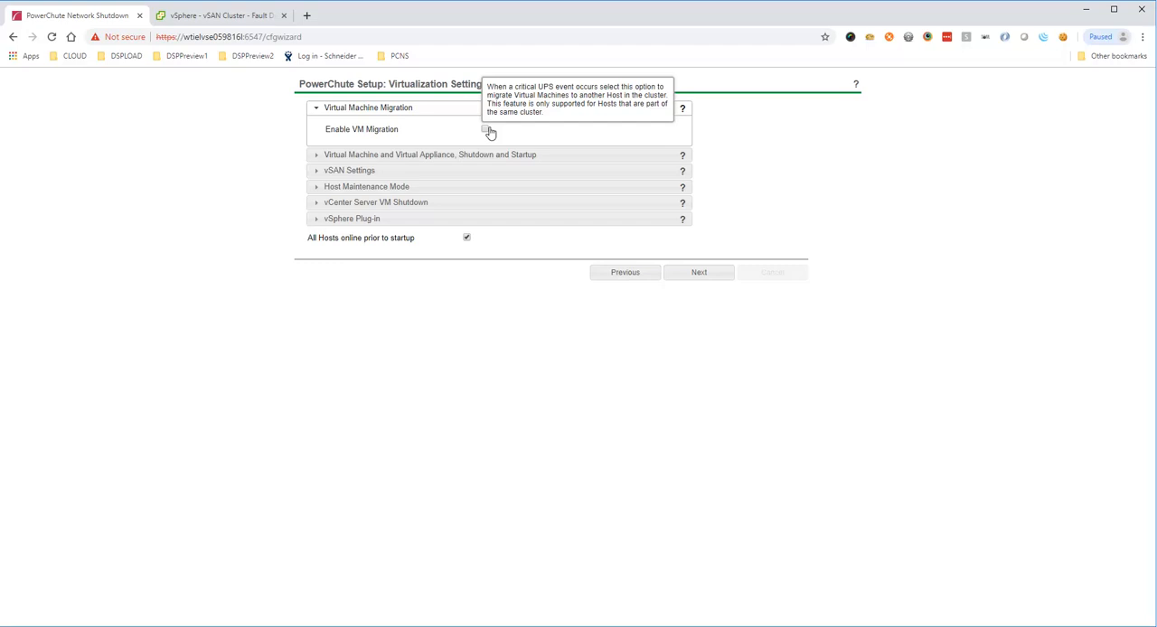
left_click(432, 156)
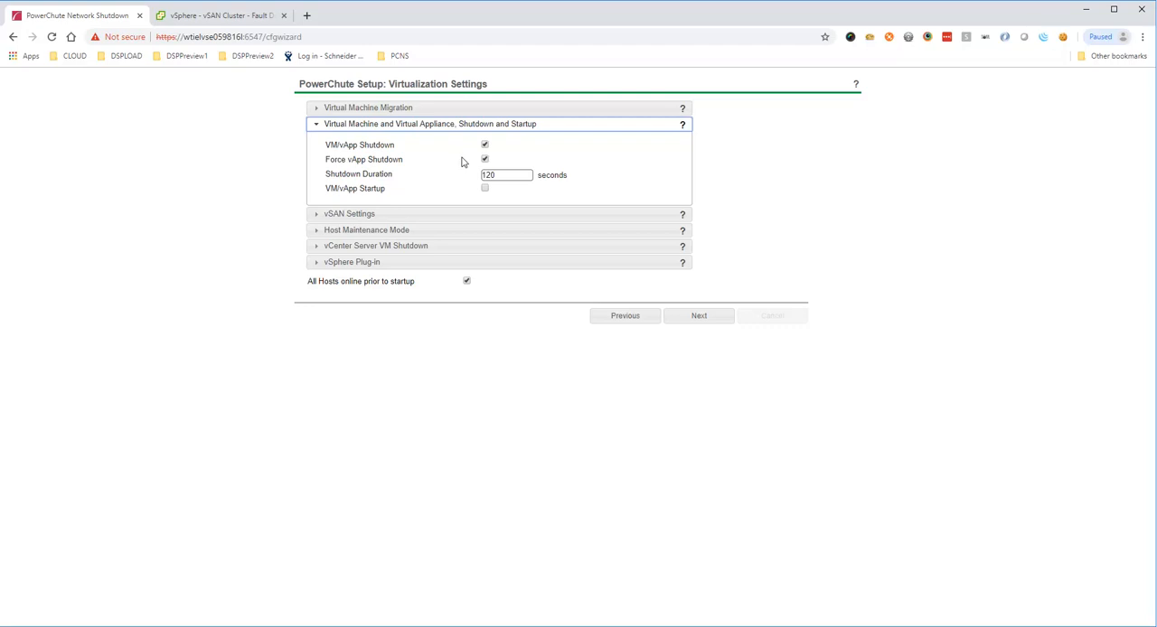
left_click(485, 189)
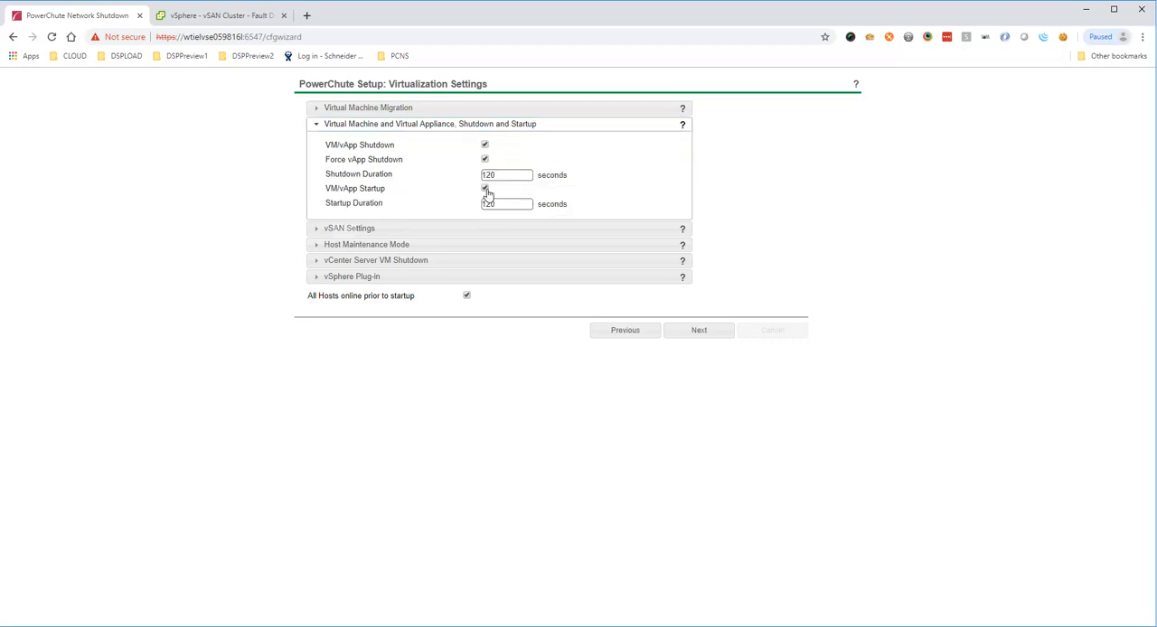
Step: Review the vSAN, Host Maintenance Mode, vCenter Server VM Shutdown and vSphere Plug-in settings, and confirm the virtualization settings
left_click(344, 232)
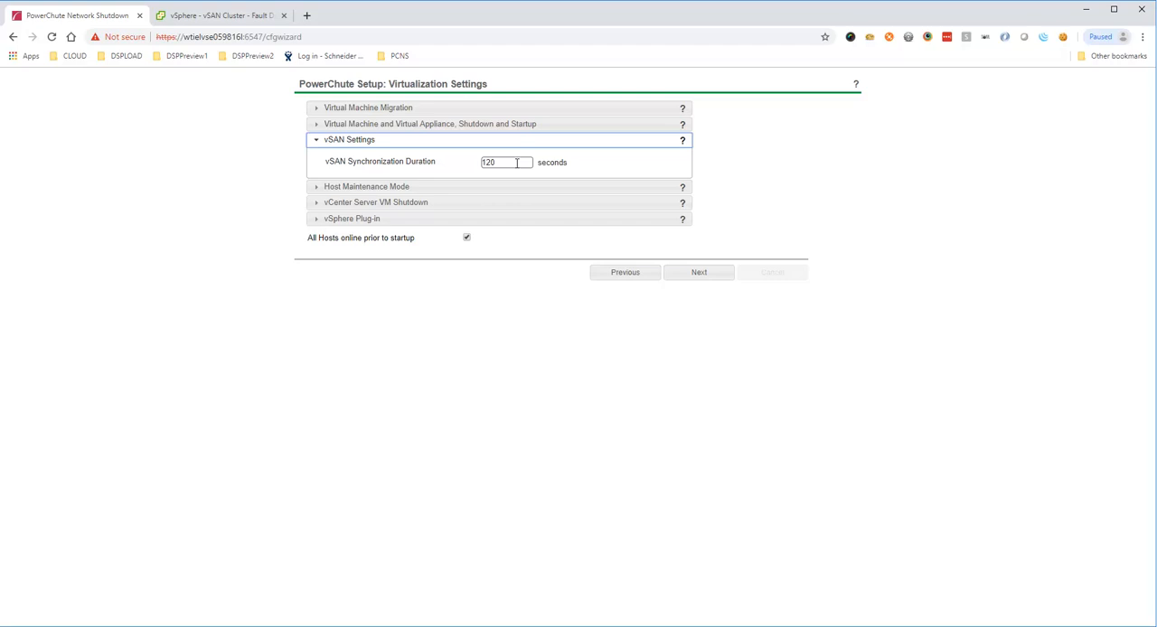
mouse_move(516, 168)
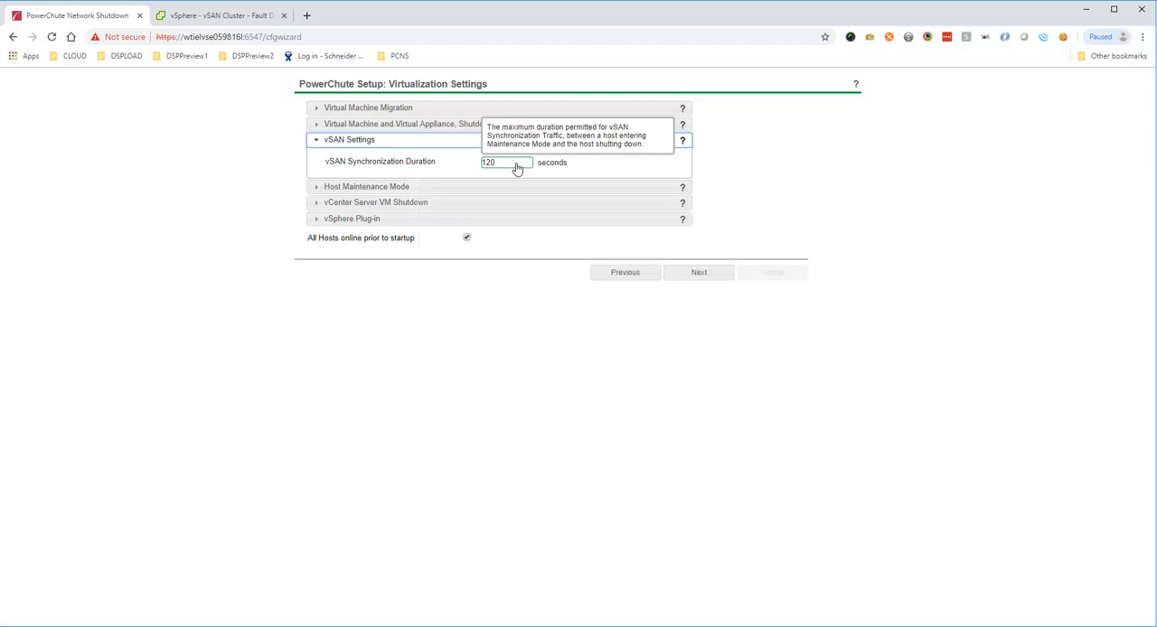
left_click(420, 188)
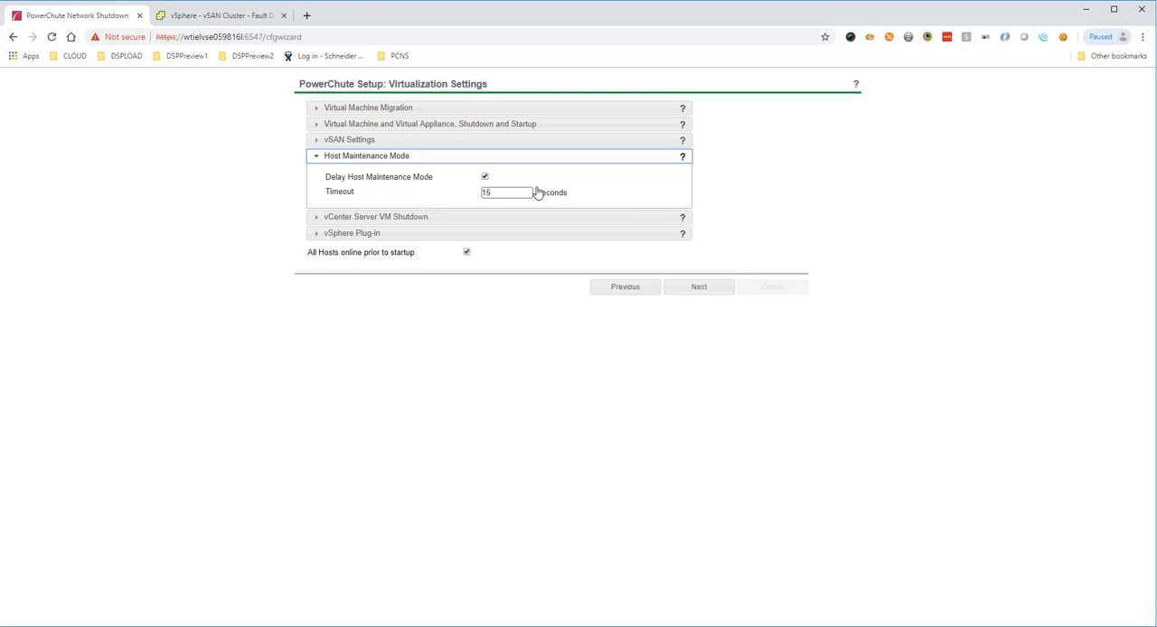
left_click(424, 217)
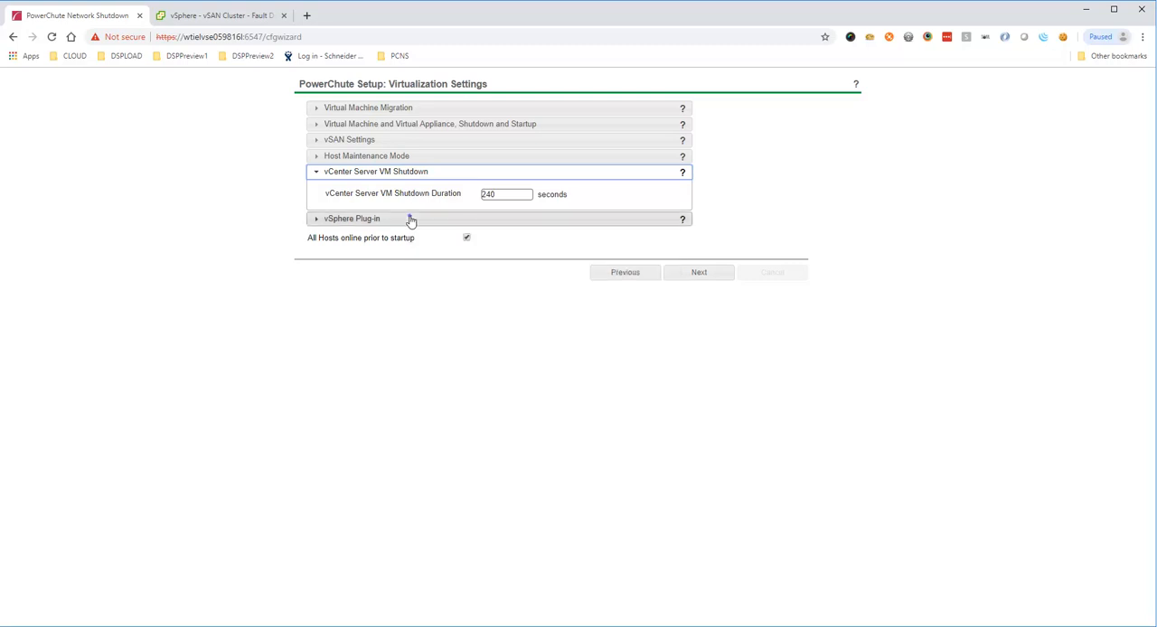
left_click(410, 219)
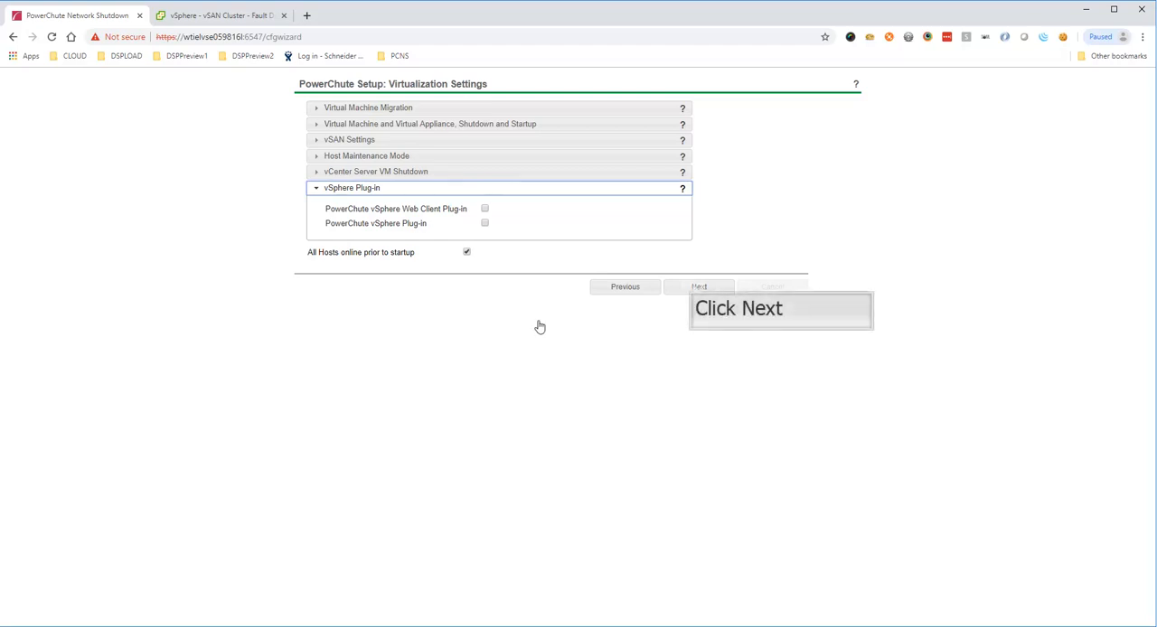
left_click(694, 288)
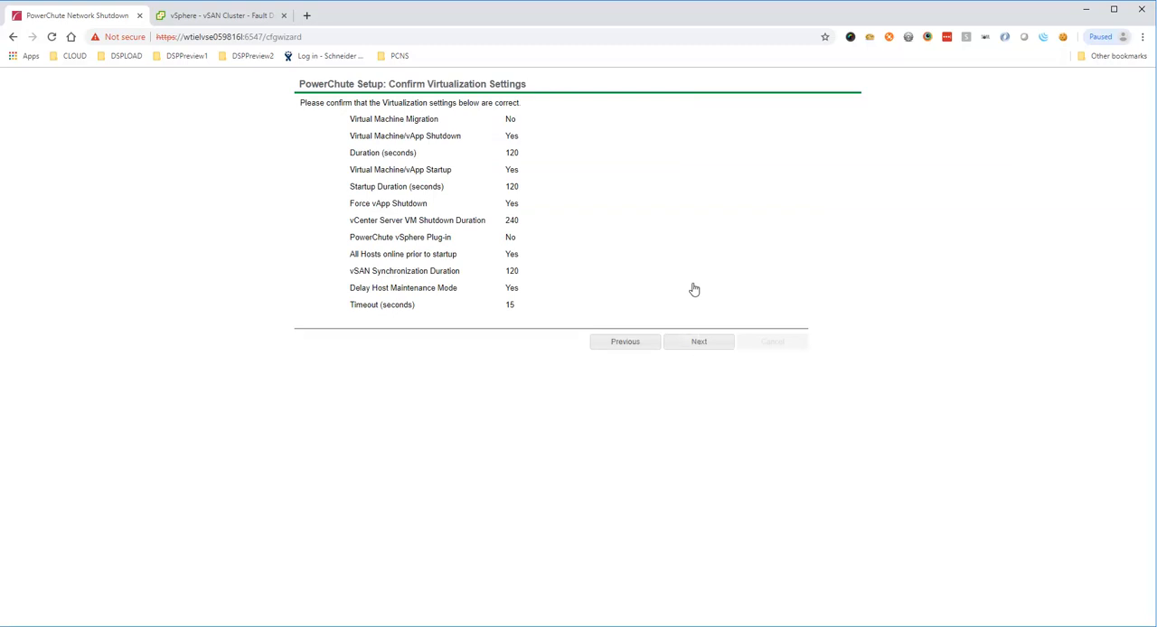
left_click(696, 342)
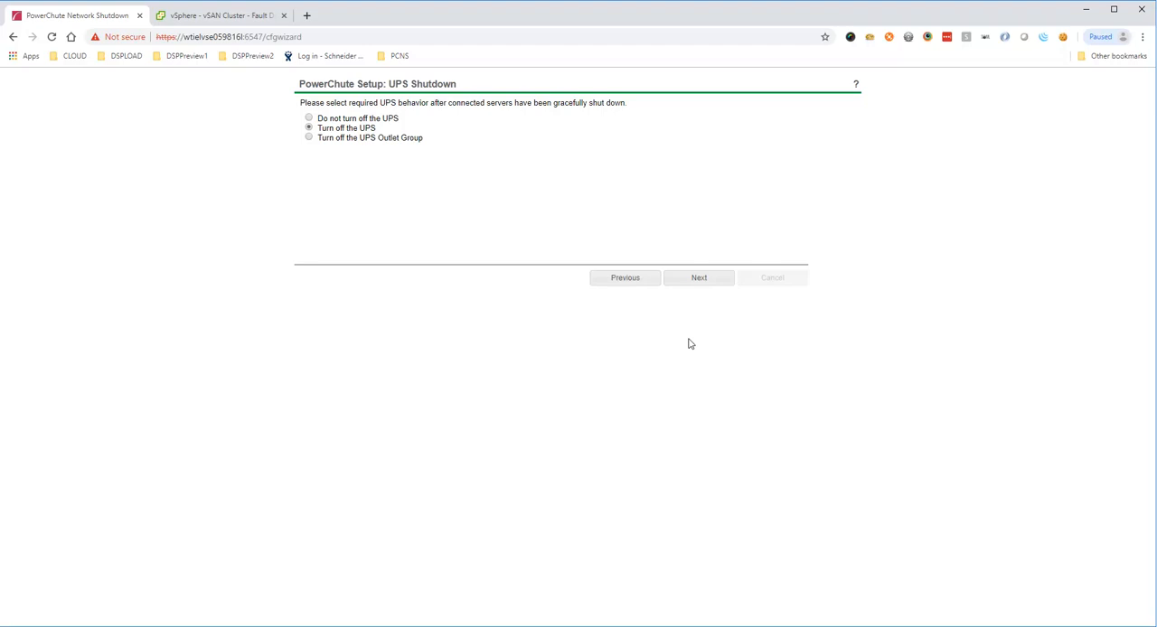
Step: Choose not to turn off the UPS after the connected servers shut down, and finish the PowerChute setup
left_click(309, 119)
left_click(697, 278)
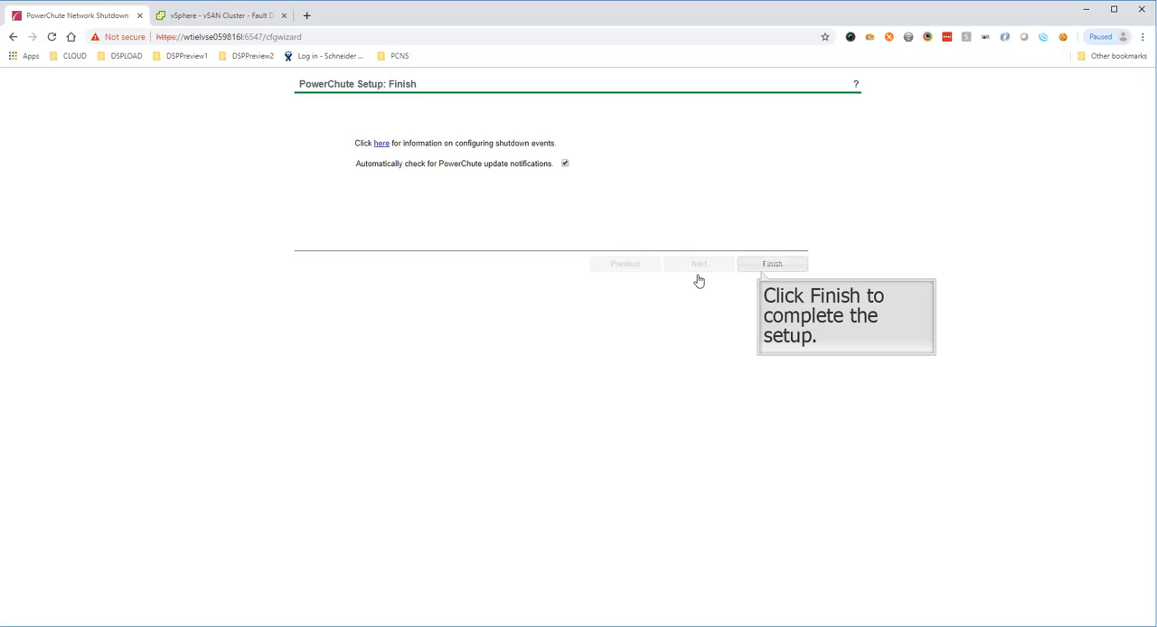
left_click(773, 264)
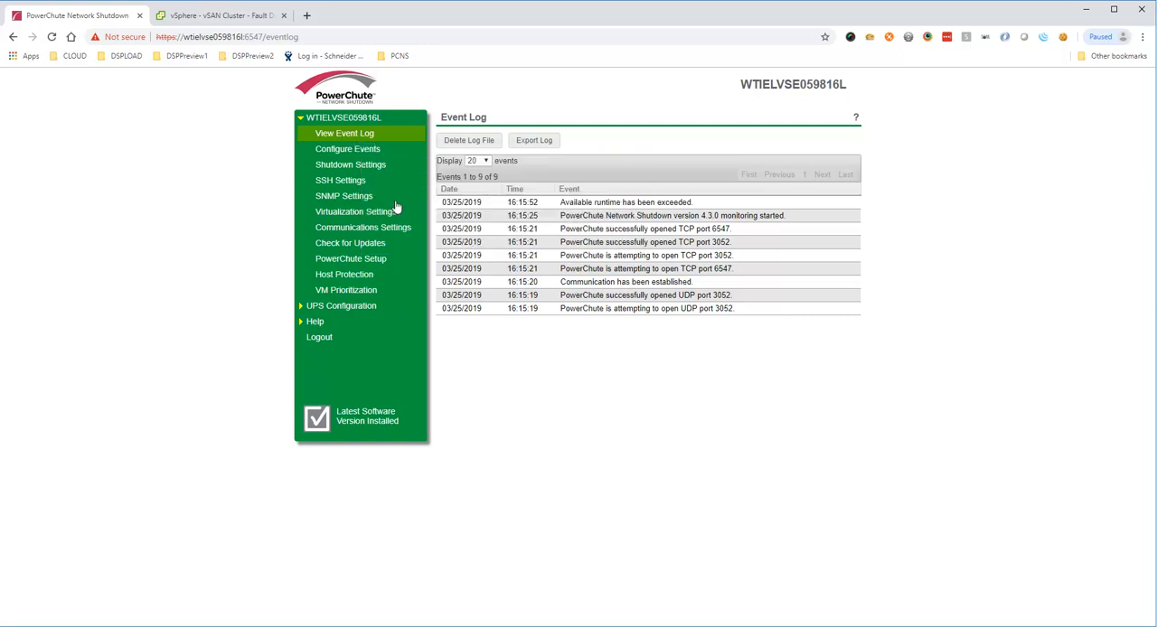
Step: Enable shutdown for the UPS On Battery event with a delay of 20 seconds and apply it
left_click(365, 154)
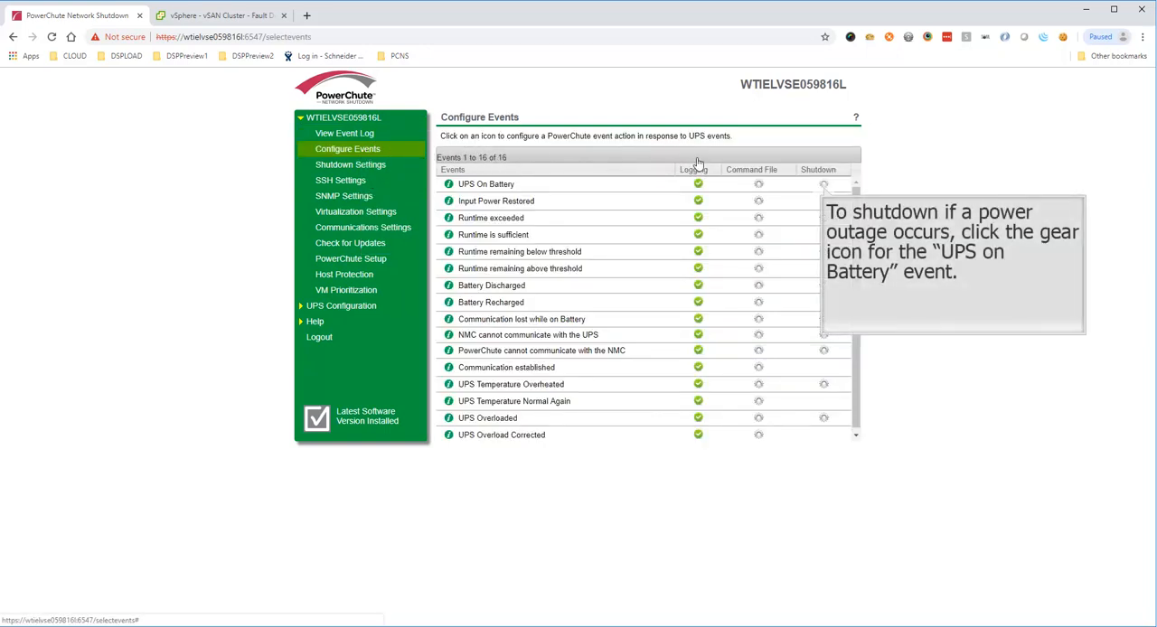
left_click(824, 186)
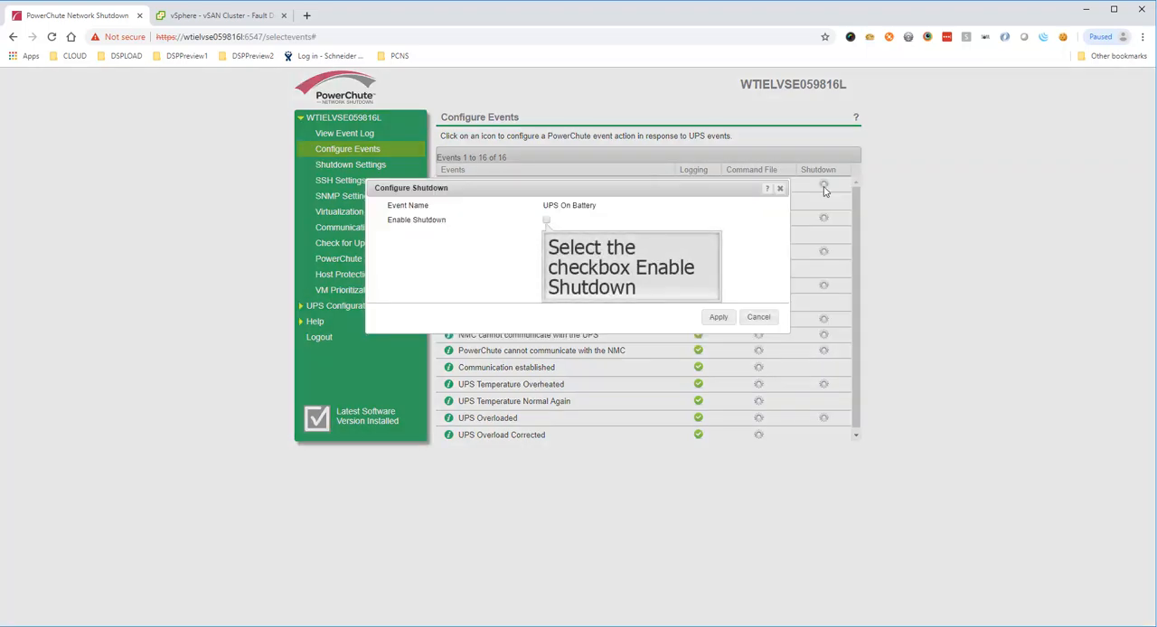
left_click(546, 220)
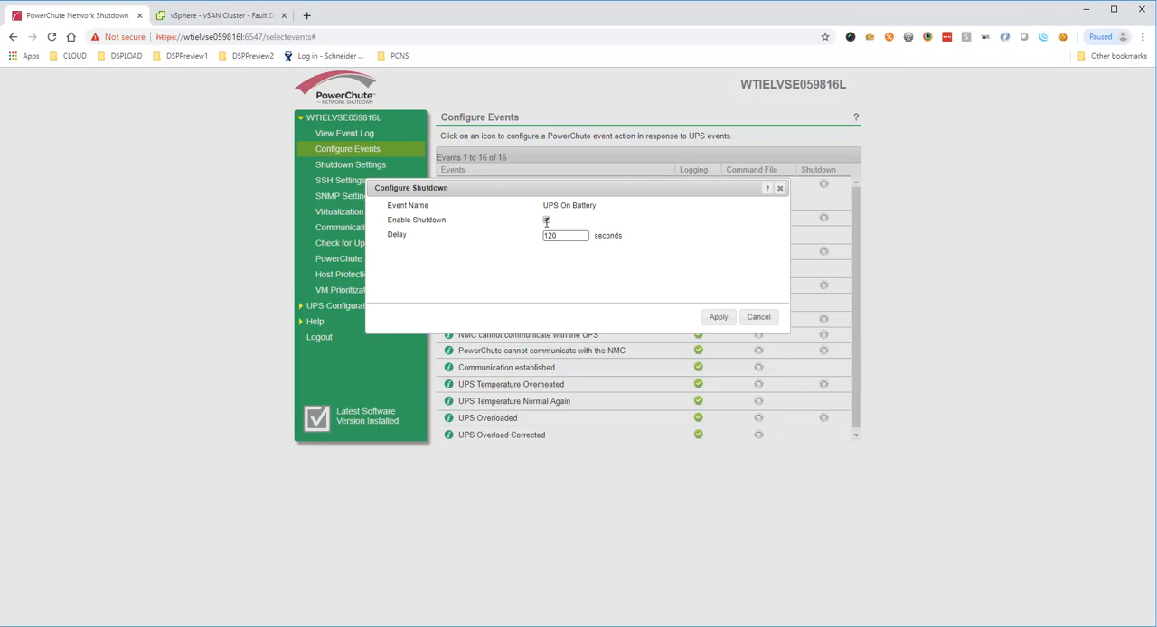
double_click(559, 235)
type("20")
key("Tab")
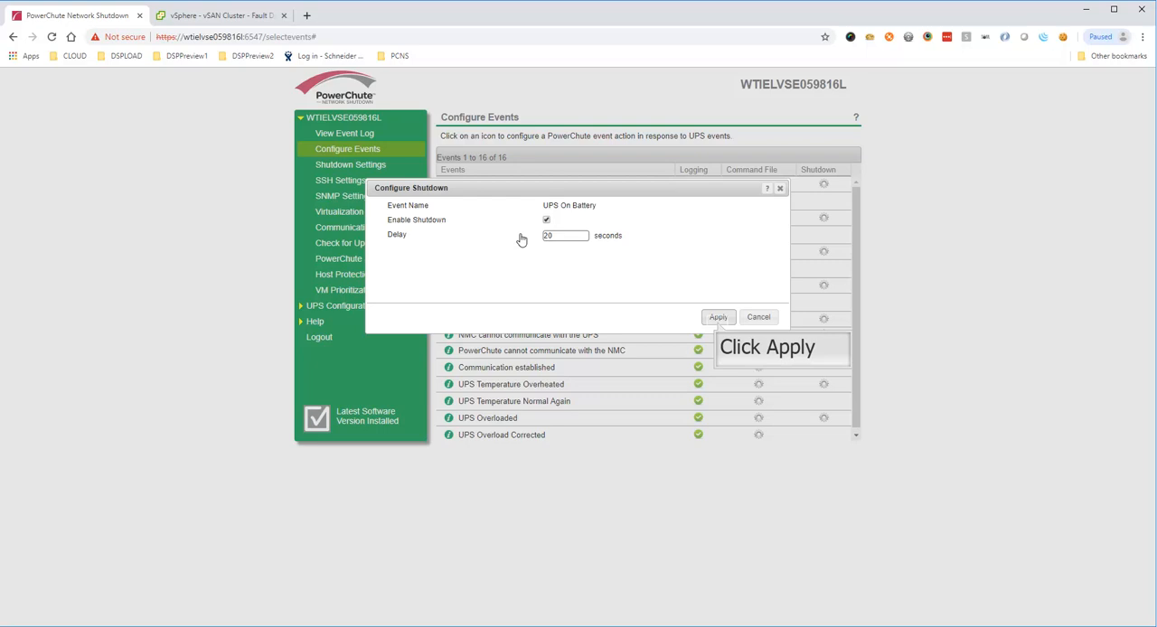
left_click(717, 318)
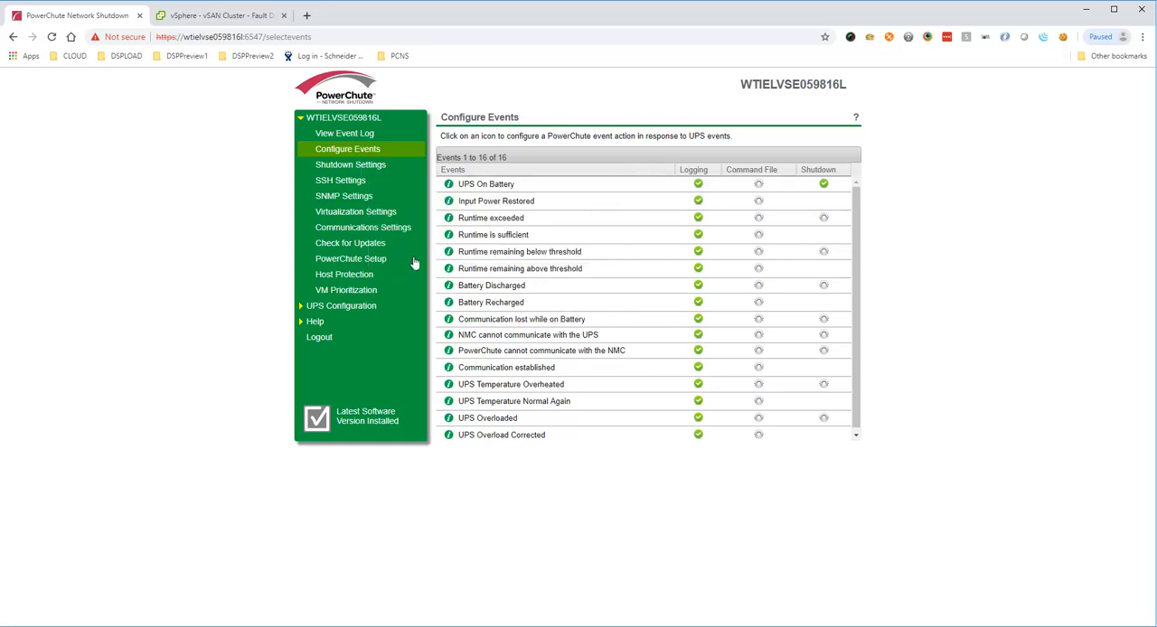
Step: Examine the Run Command shutdown settings, including the option to execute the command file after host shutdown
left_click(373, 176)
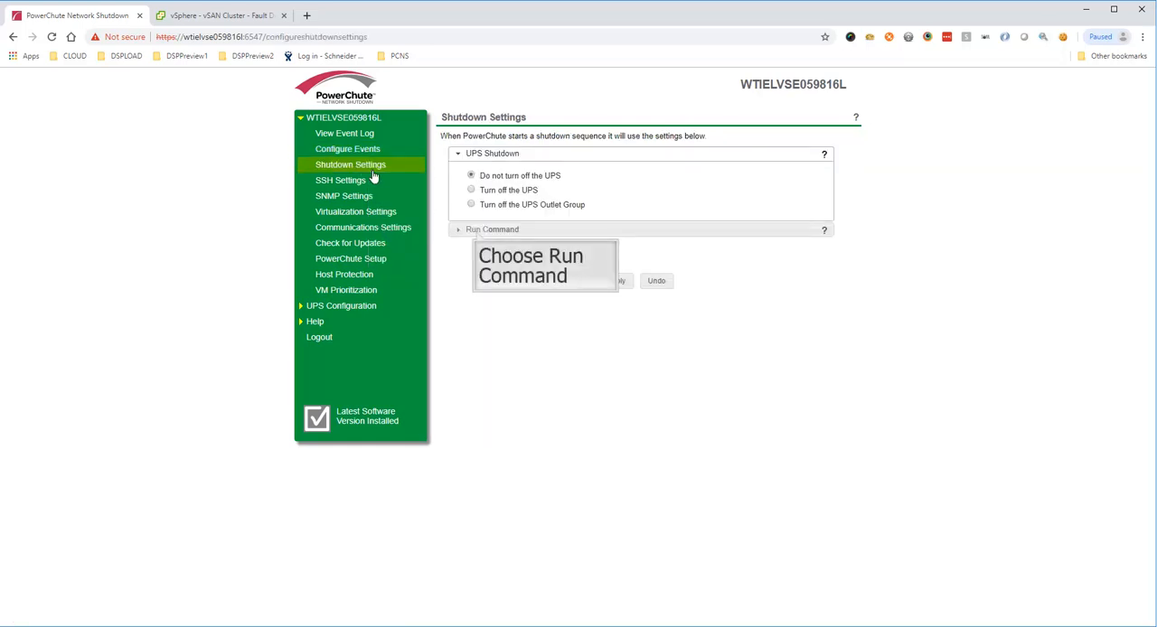
left_click(477, 233)
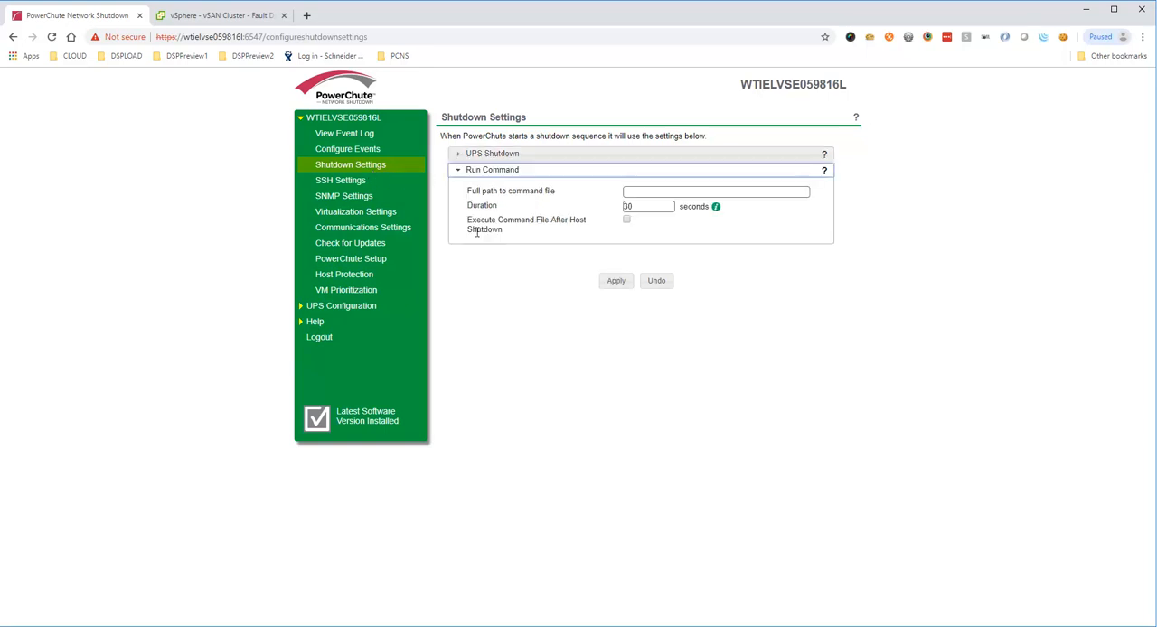
left_click(628, 221)
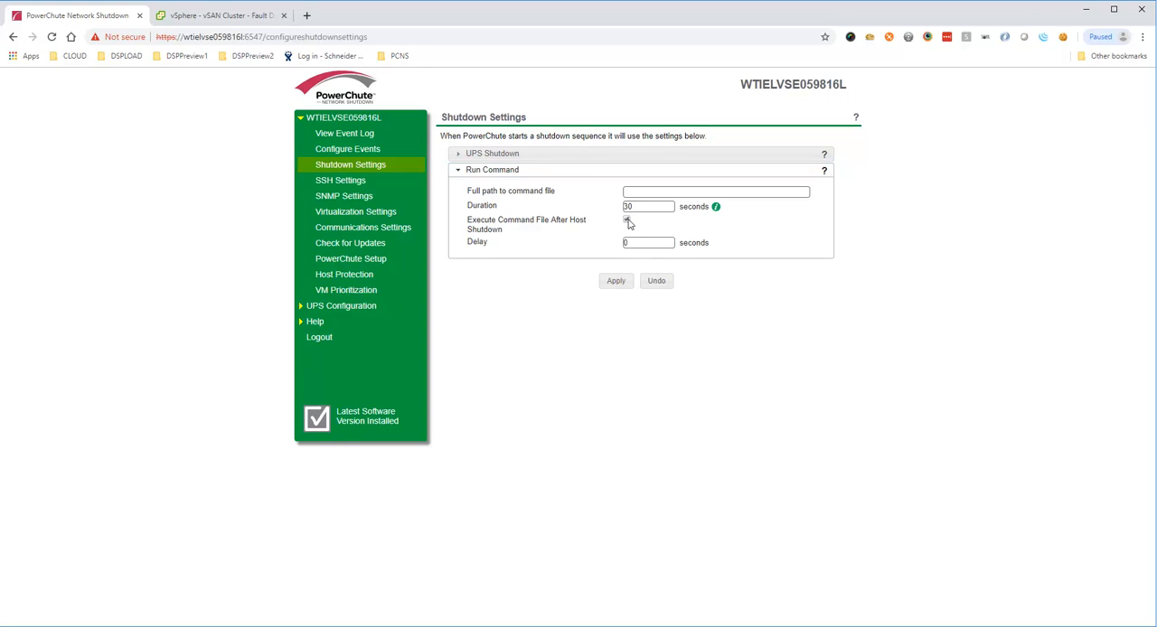
left_click(627, 221)
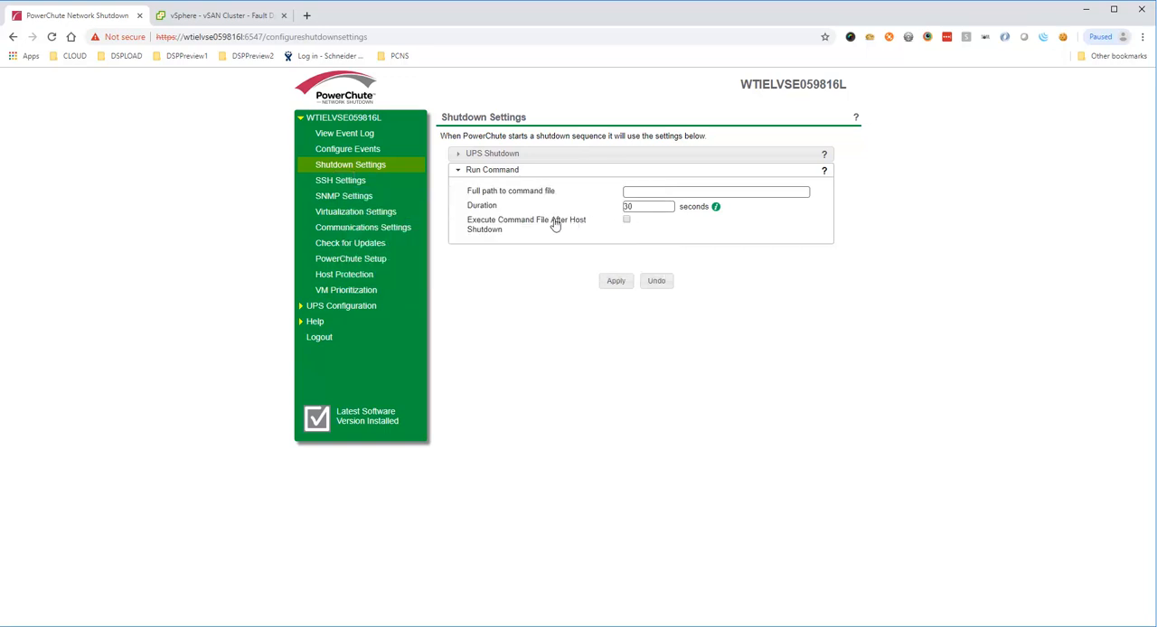
Step: Examine the fields and execution timing choices for a new SSH action, and close it without saving
left_click(345, 182)
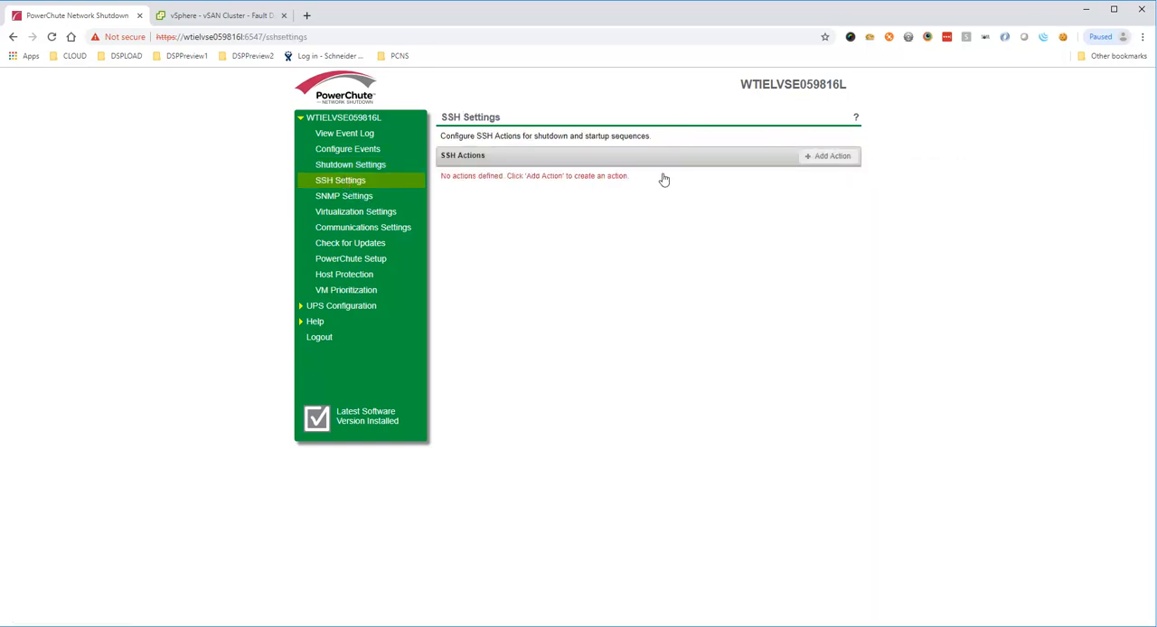
left_click(823, 159)
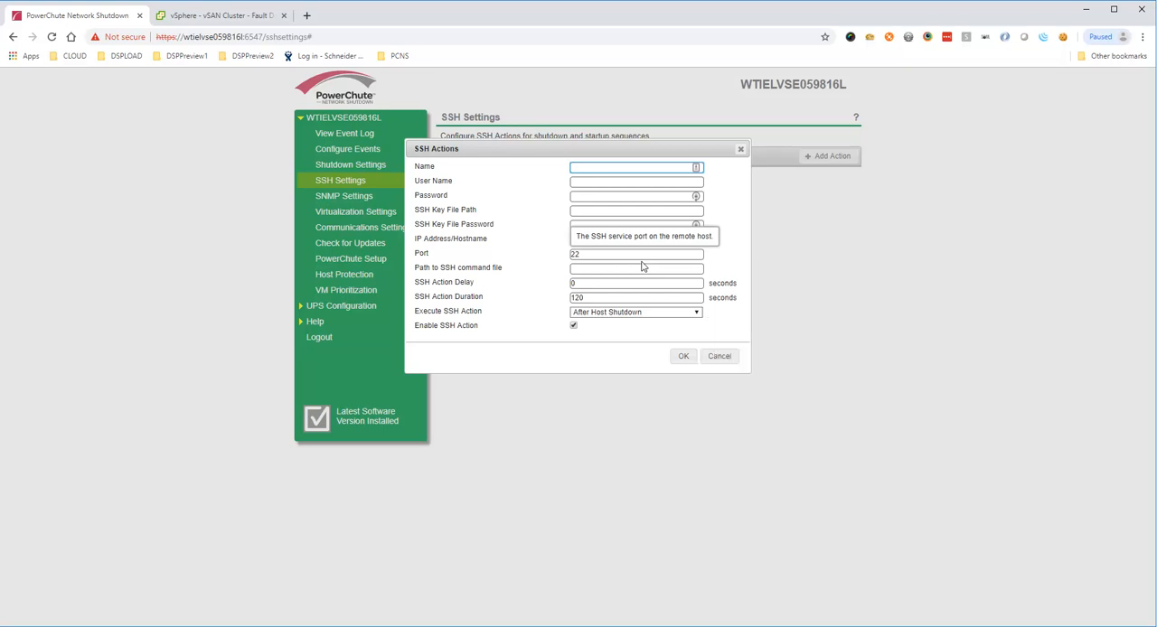
left_click(678, 315)
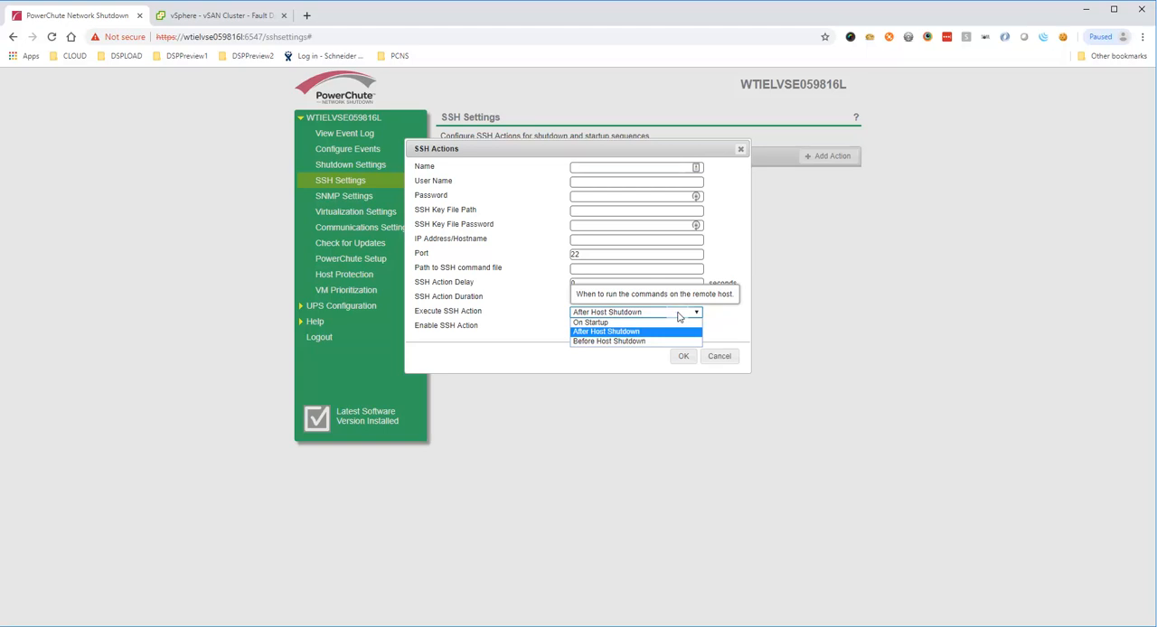
left_click(678, 314)
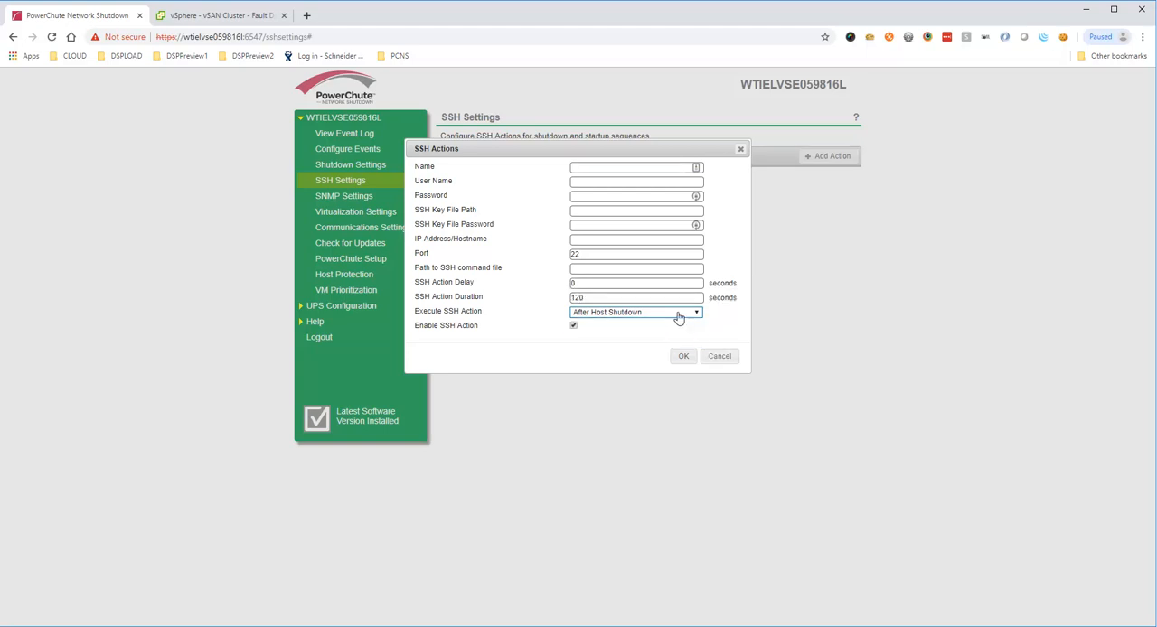
left_click(718, 357)
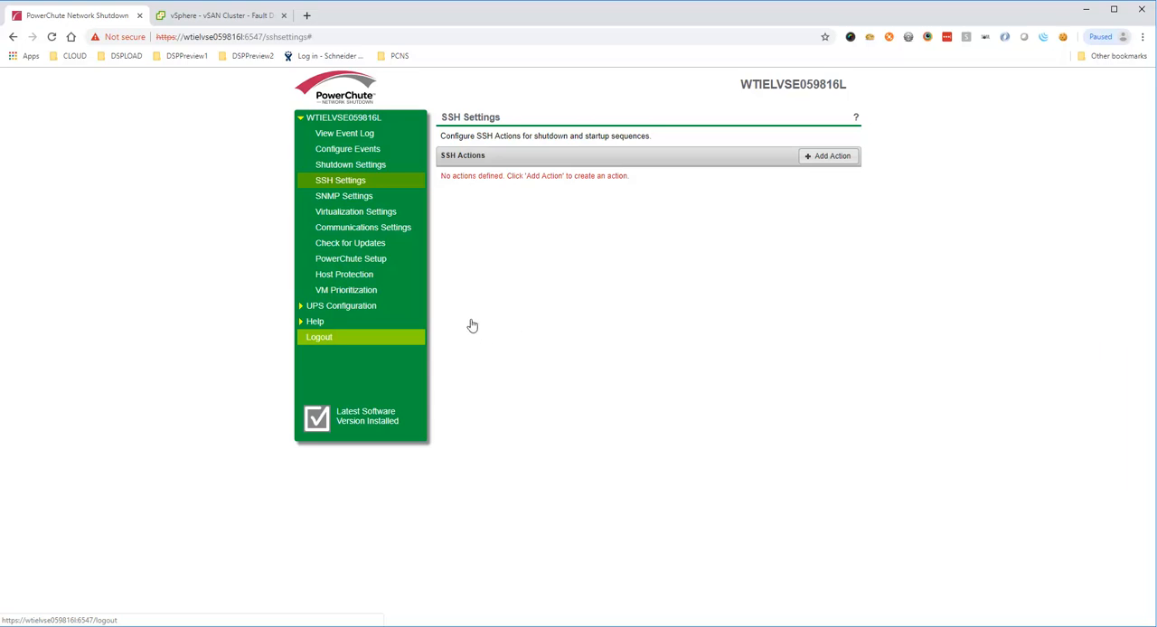
Step: Set the Host Maintenance Mode timeout to 30 seconds in the Virtualization Settings and apply the change
left_click(380, 213)
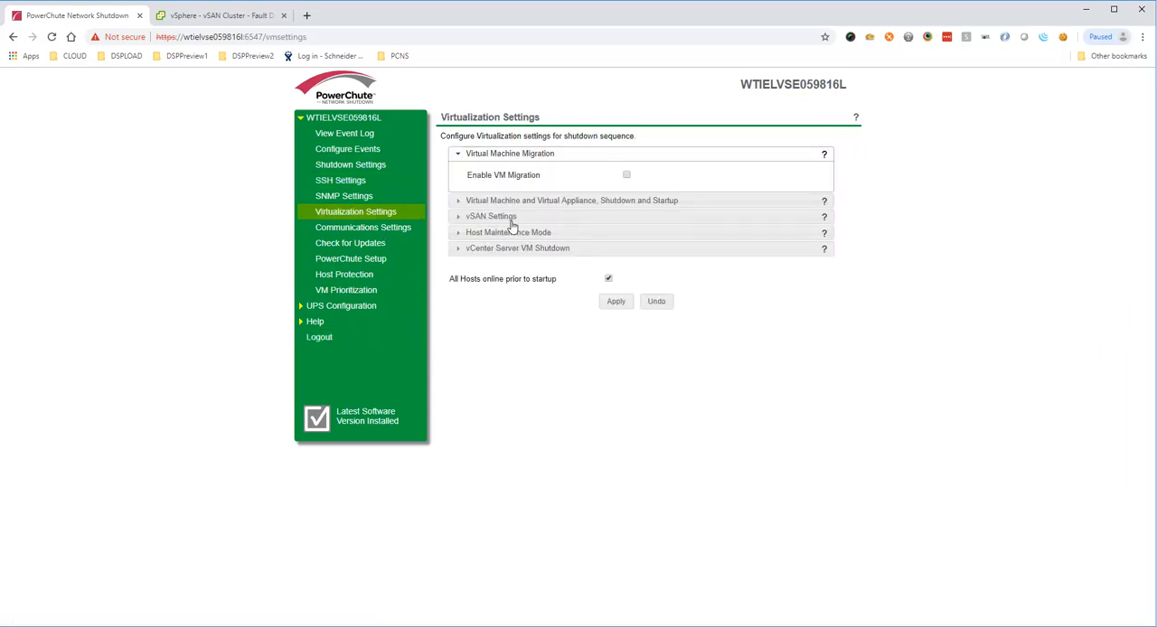
left_click(508, 232)
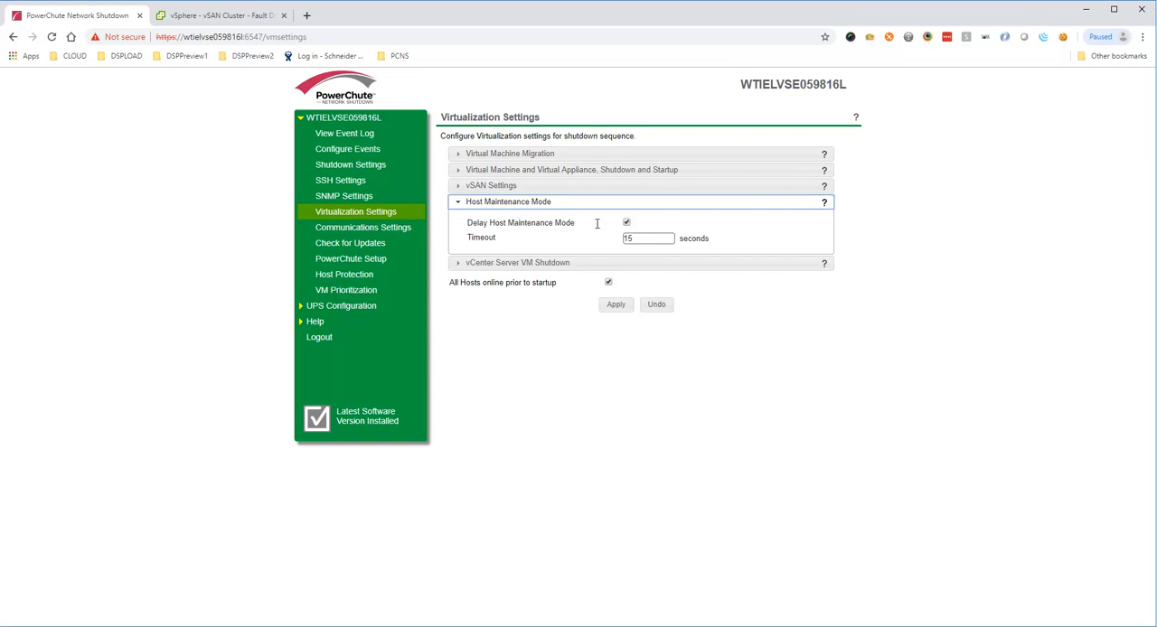
left_click_drag(637, 238, 616, 240)
type("30")
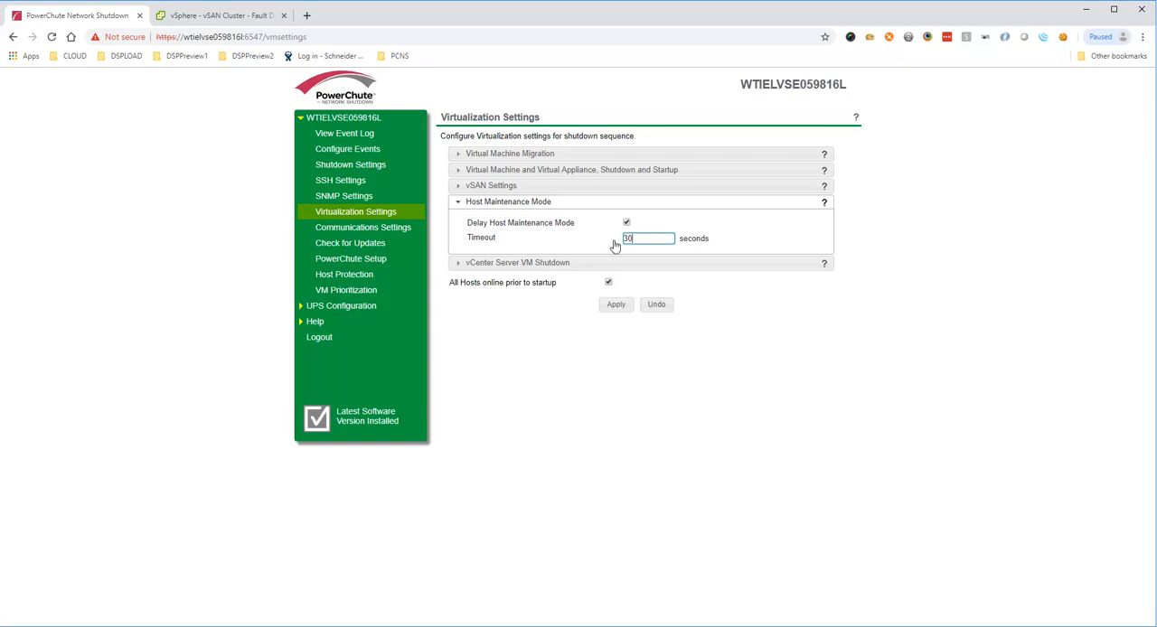
left_click(614, 306)
Step: Enable VM Prioritization and assign PSC672 to the High priority group and vcsa672 to the Medium group
left_click(365, 296)
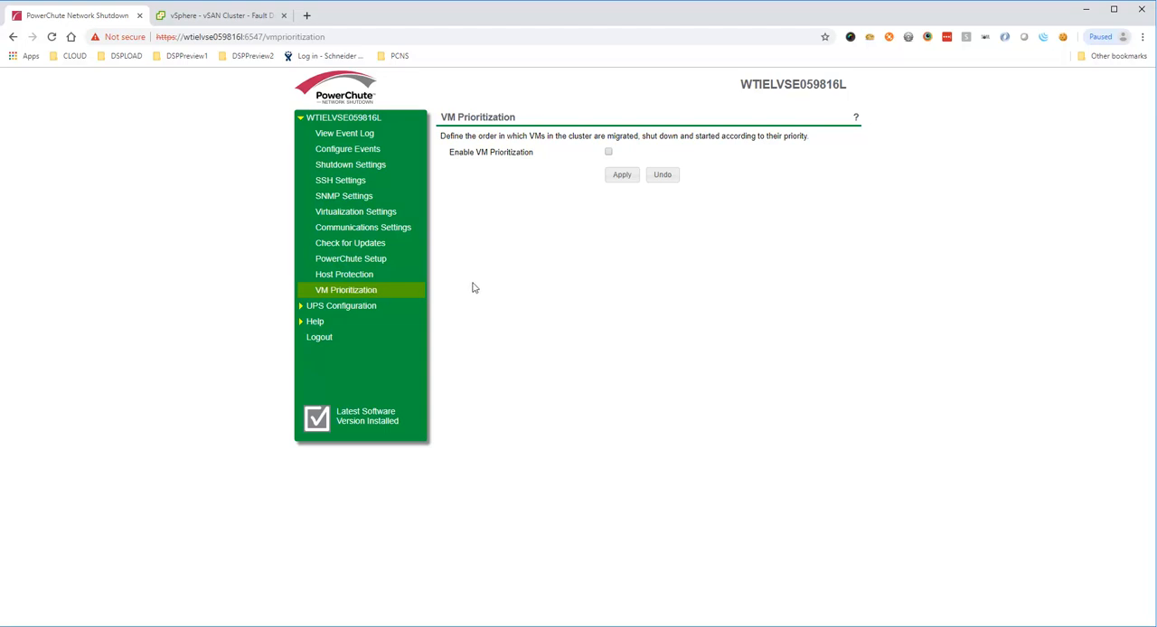
left_click(608, 152)
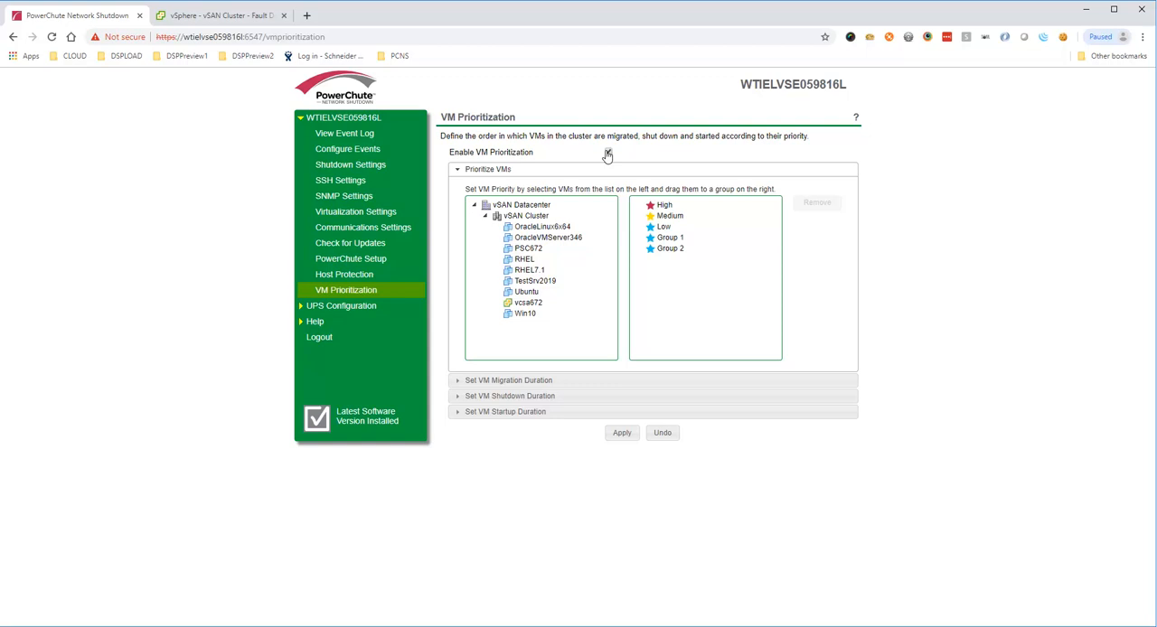
left_click(529, 248)
left_click_drag(531, 254, 662, 210)
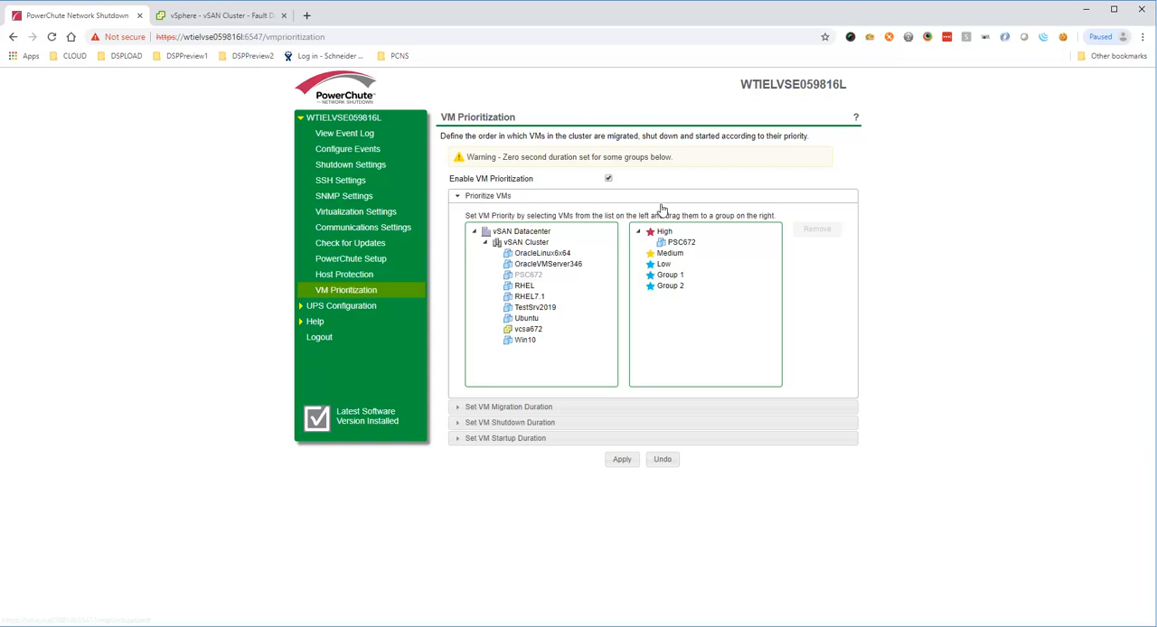
left_click(515, 331)
left_click_drag(515, 335, 669, 257)
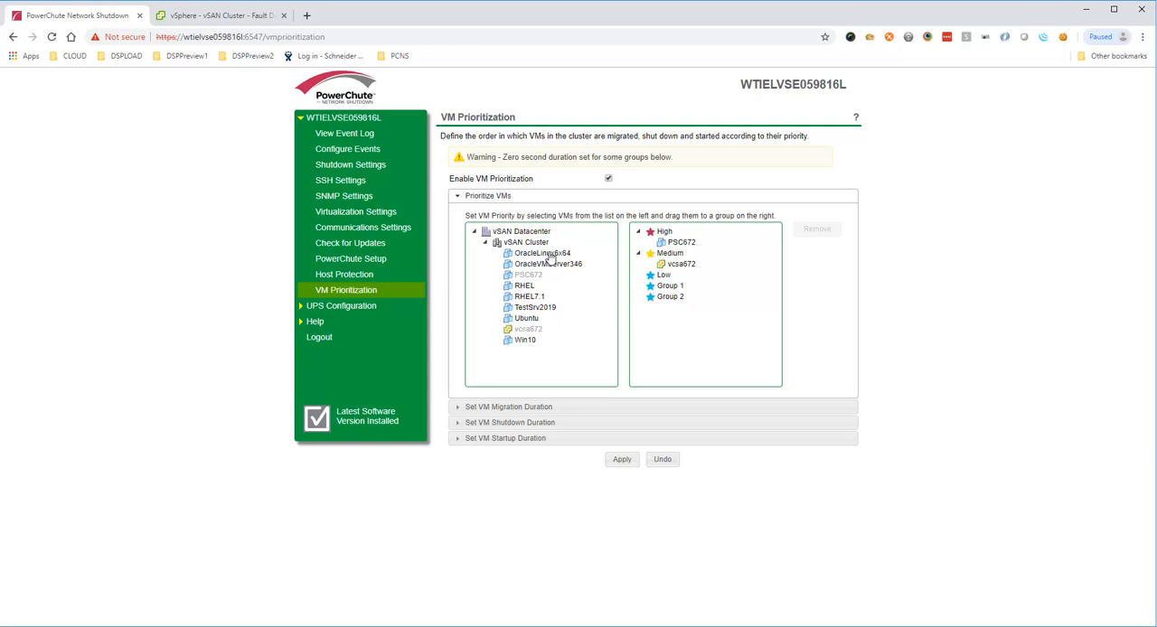
Step: Assign the OracleLinux6x64 and OracleVMServer346 virtual machines to the Low priority group
left_click(544, 257)
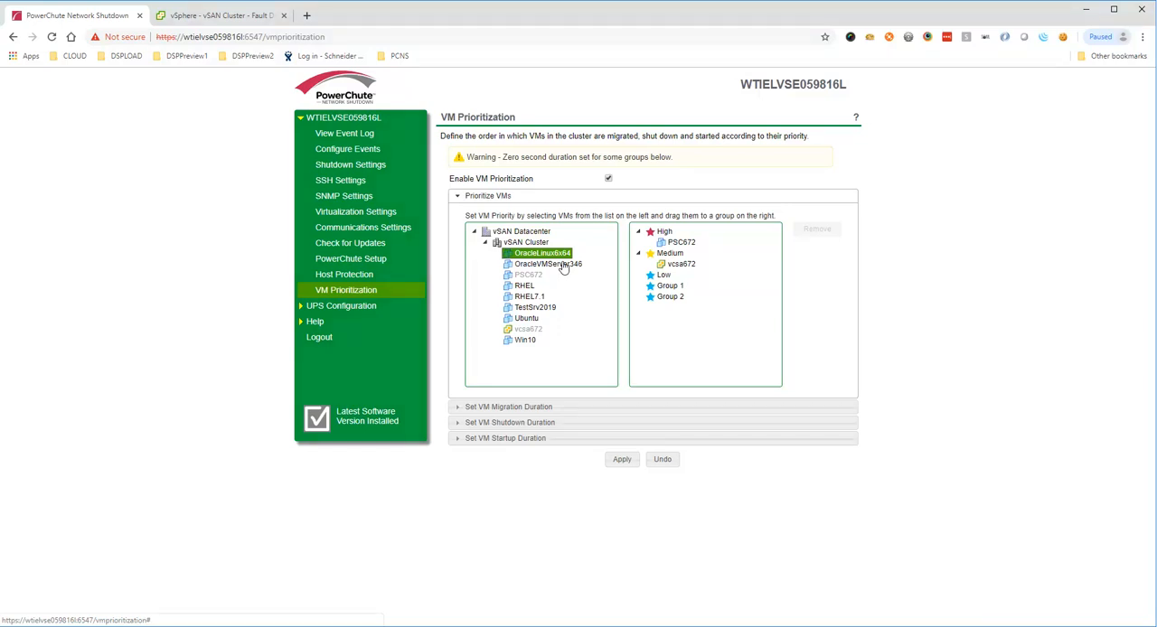
left_click(562, 265)
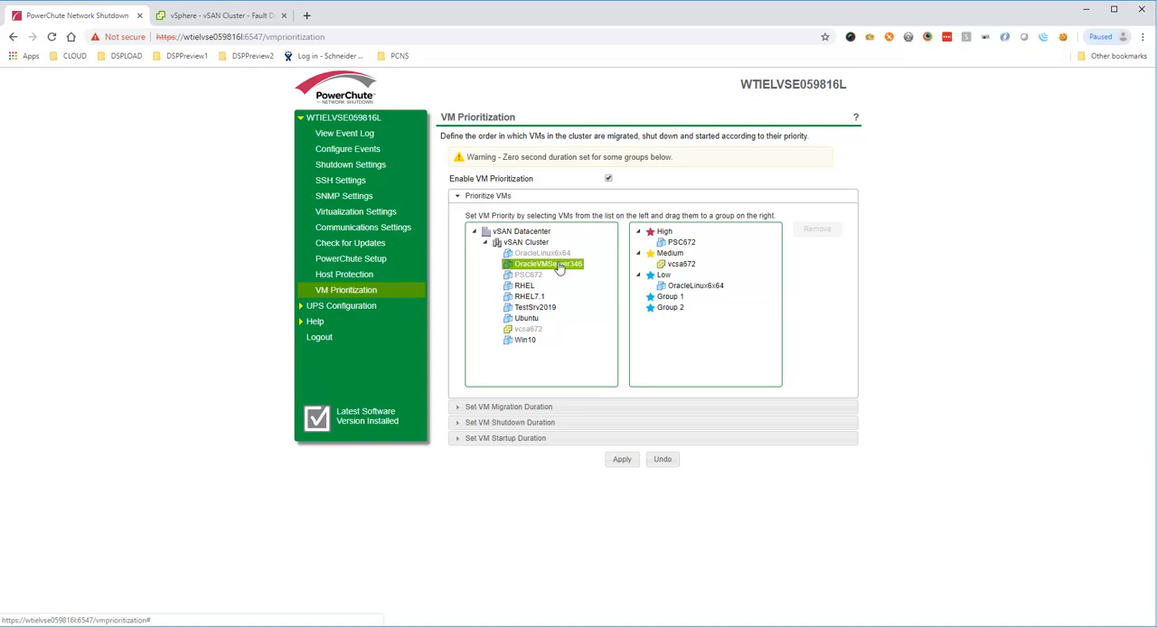
left_click_drag(560, 267, 577, 274)
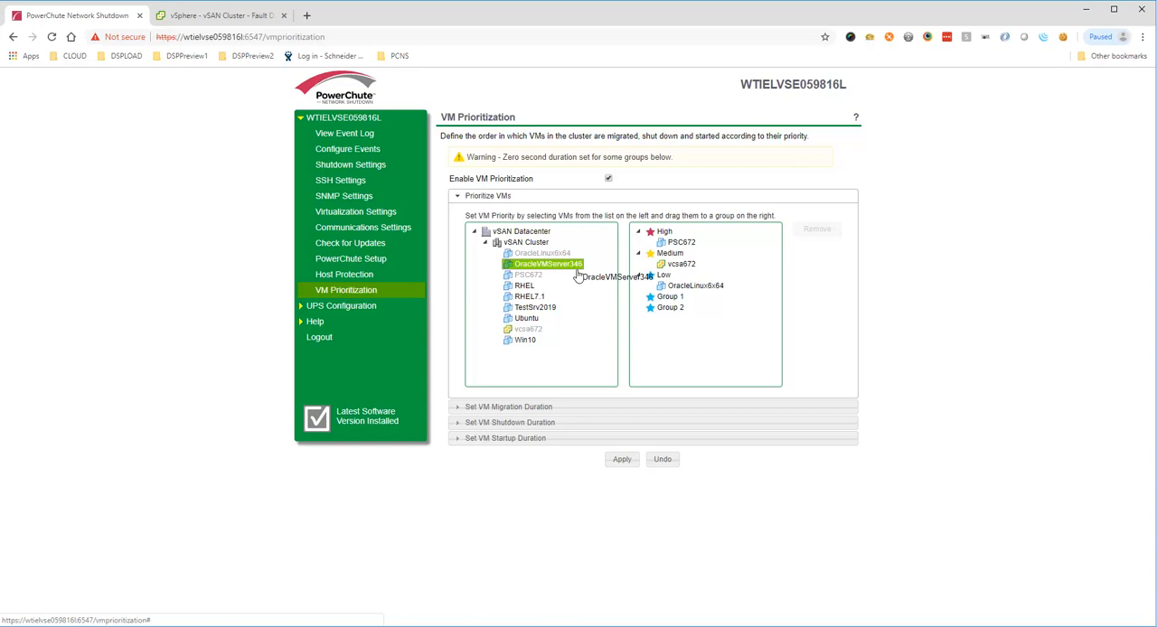
left_click_drag(578, 275, 663, 276)
Step: Assign the RHEL, RHEL7.1 and TestSrv2019 virtual machines to priority Group 1
left_click(524, 285)
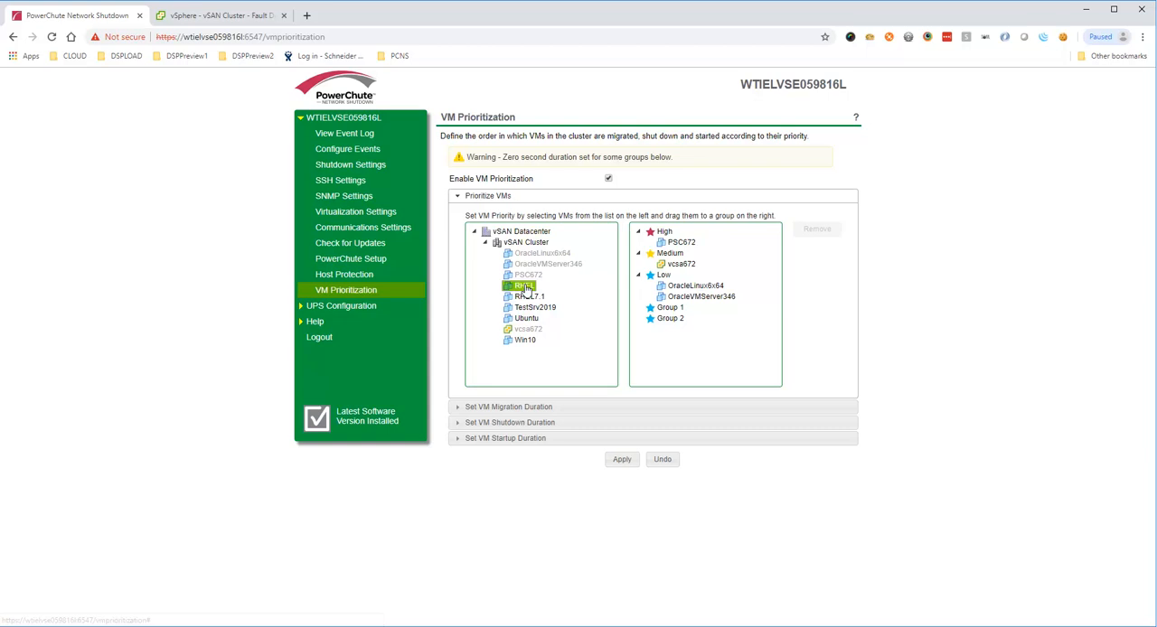
left_click_drag(524, 288, 548, 298)
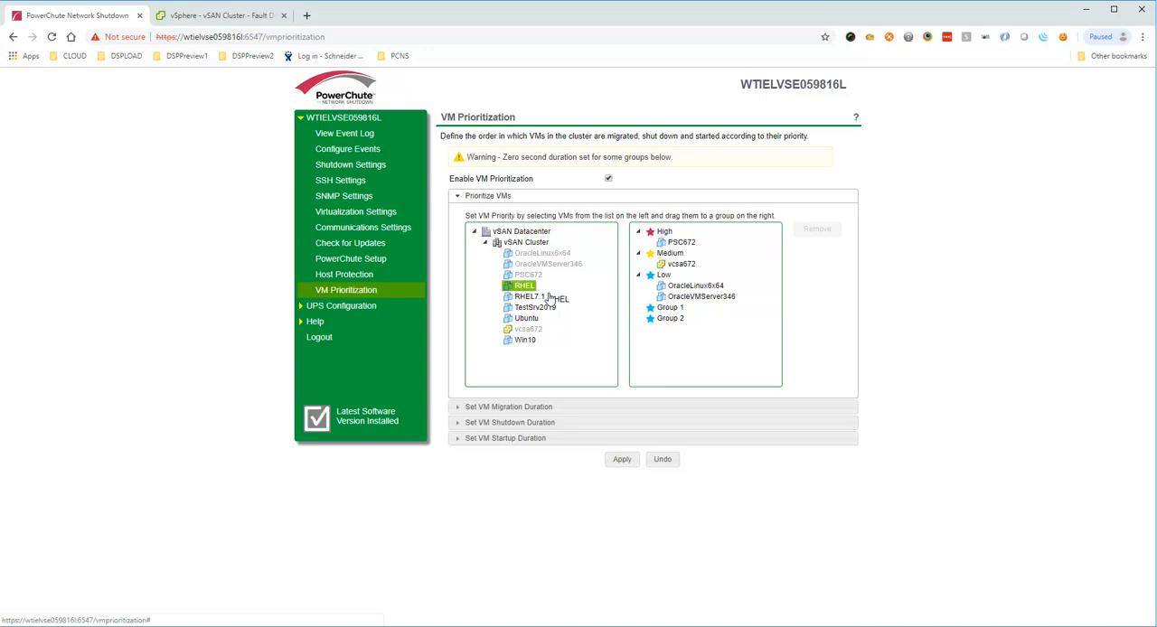
left_click_drag(548, 298, 670, 308)
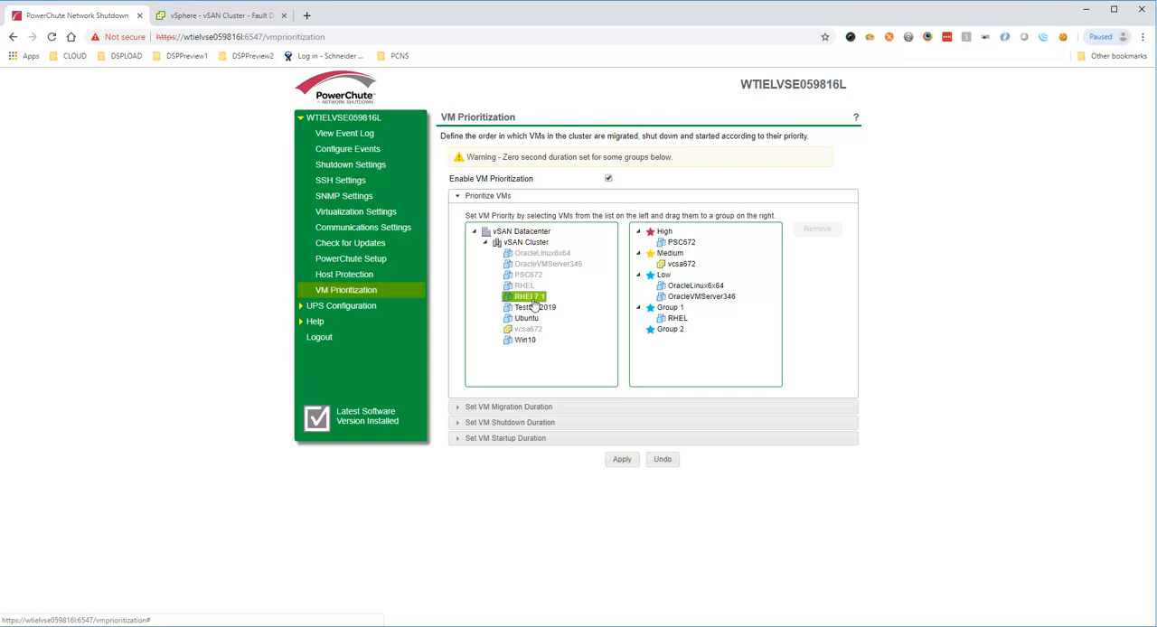
left_click_drag(533, 305, 561, 313)
left_click_drag(561, 313, 670, 309)
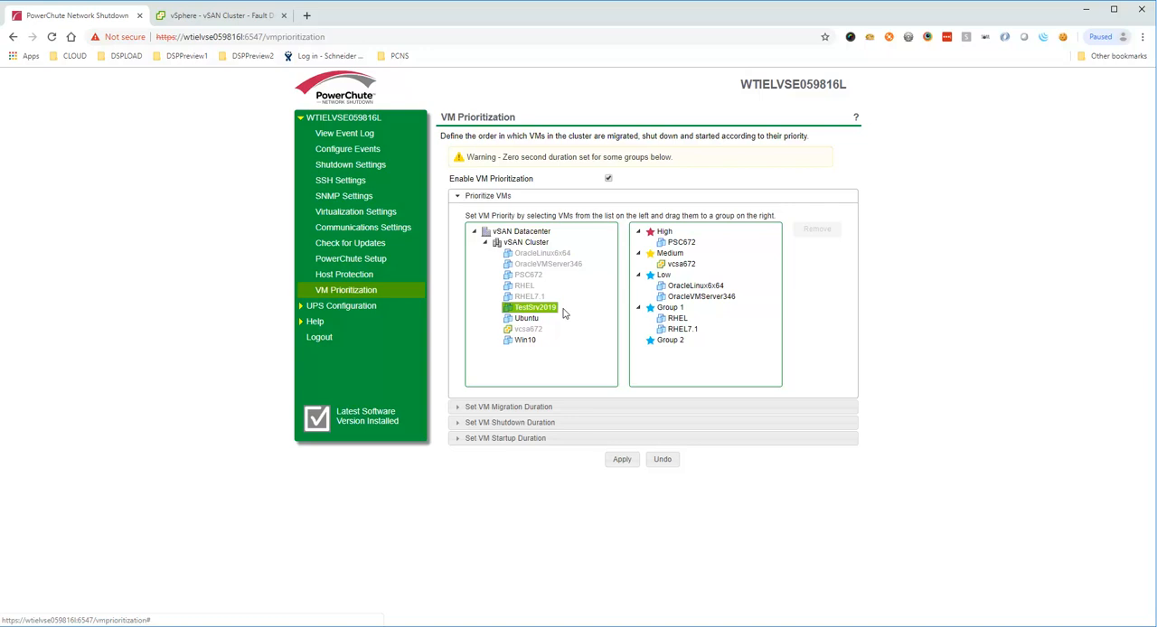
left_click_drag(563, 309, 671, 309)
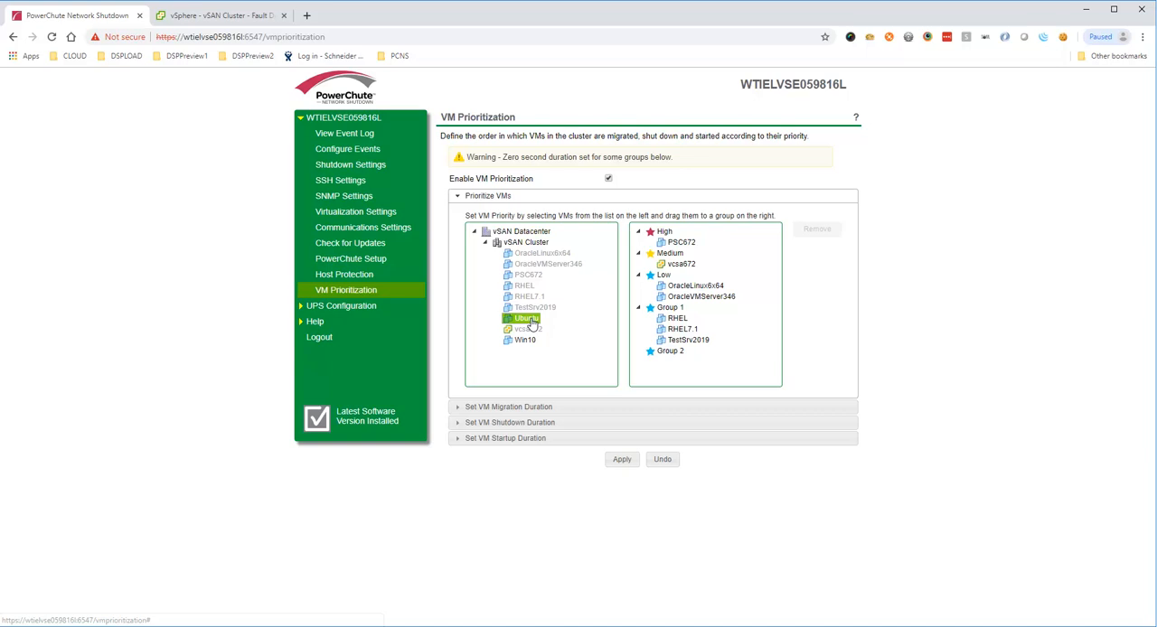
Step: Assign the Ubuntu and Win10 virtual machines to priority Group 2, and open the VM migration duration settings
left_click_drag(531, 326, 557, 327)
left_click_drag(558, 327, 557, 327)
left_click_drag(557, 327, 558, 327)
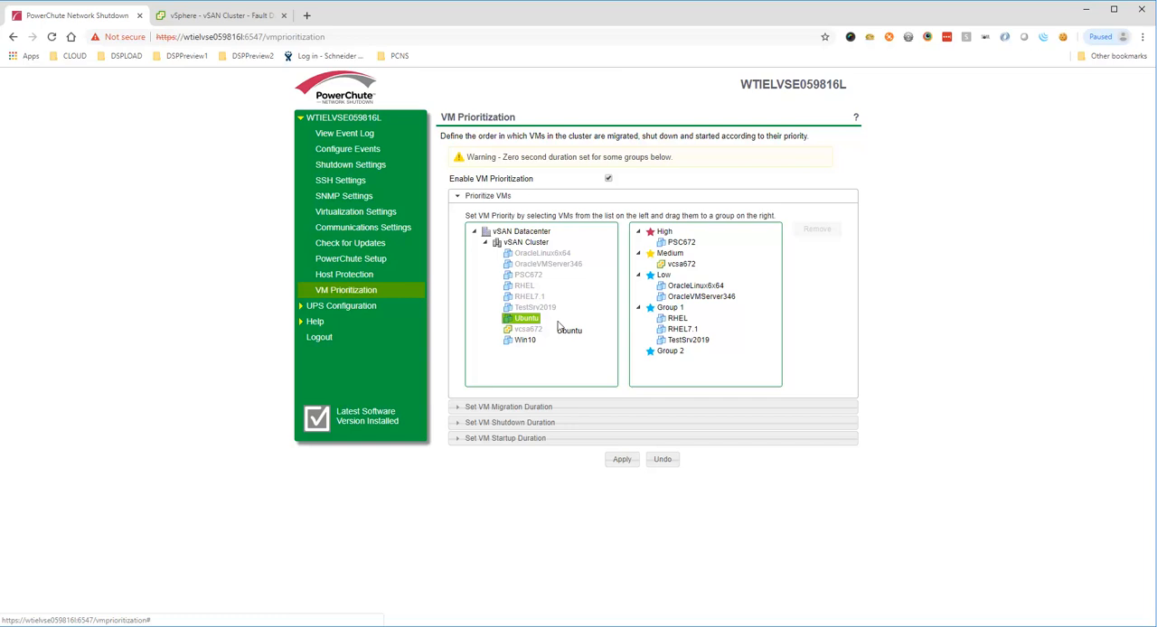
left_click_drag(559, 327, 522, 324)
left_click(521, 342)
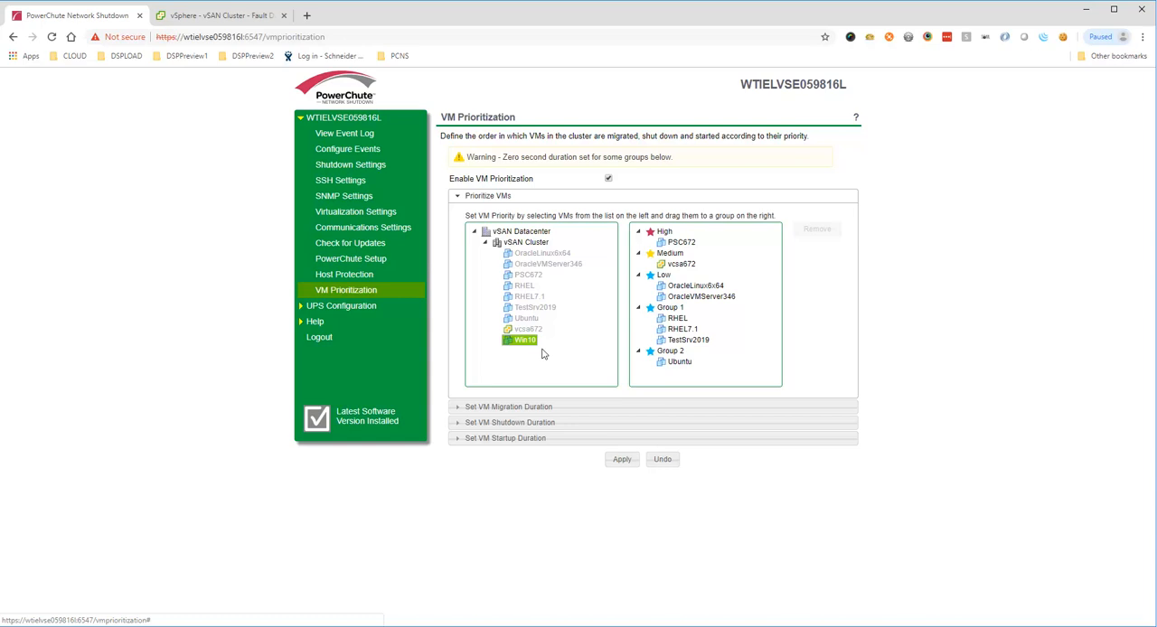
left_click(565, 408)
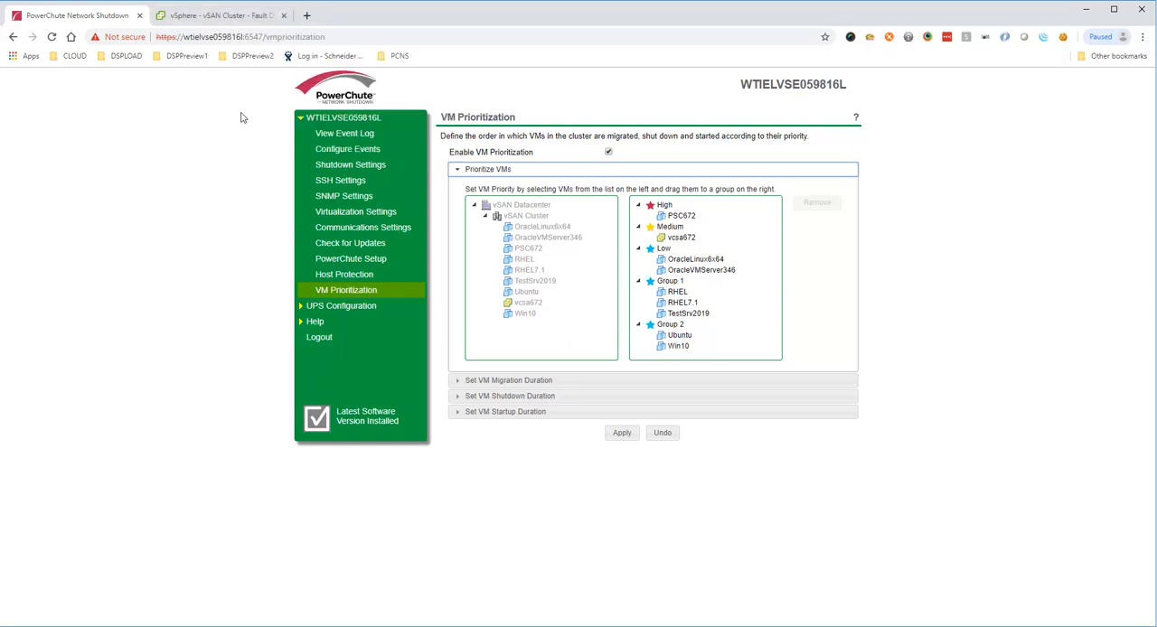
Step: Examine the VM shutdown progress in vSphere, the jupiter ESXi host's recent tasks and the PowerChute event log
left_click(231, 18)
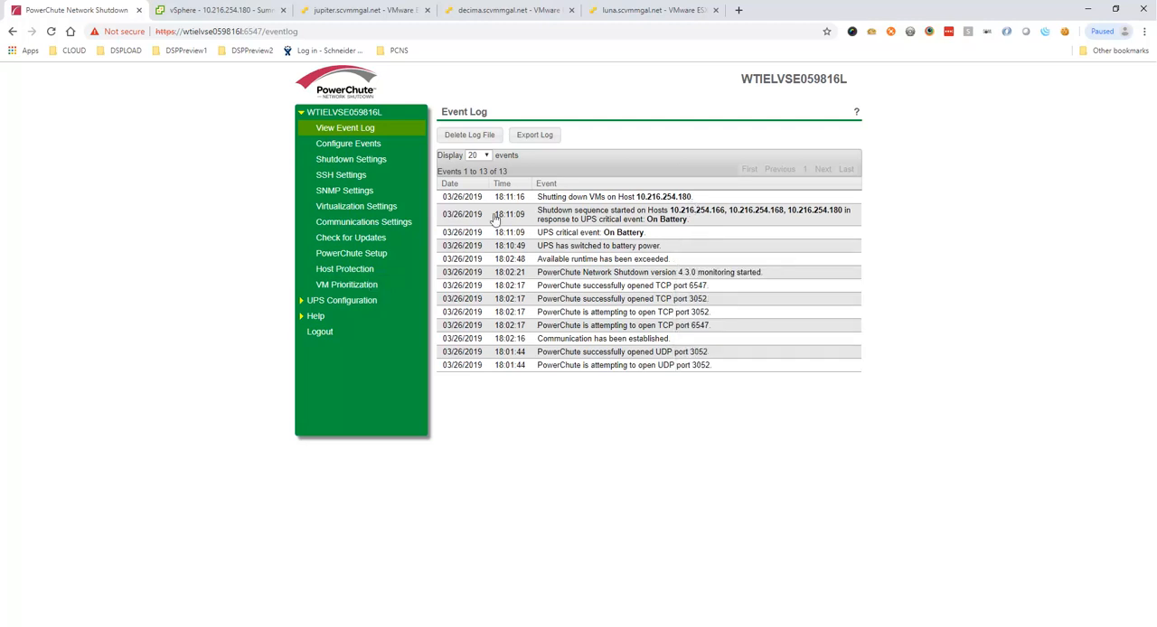
left_click(343, 284)
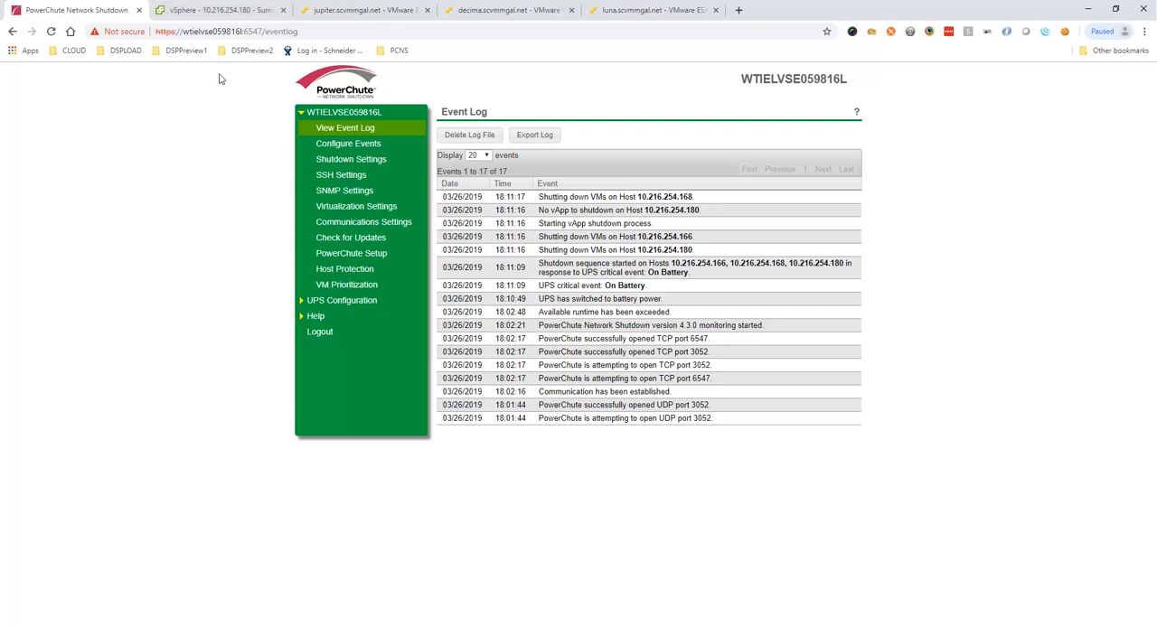
left_click(210, 12)
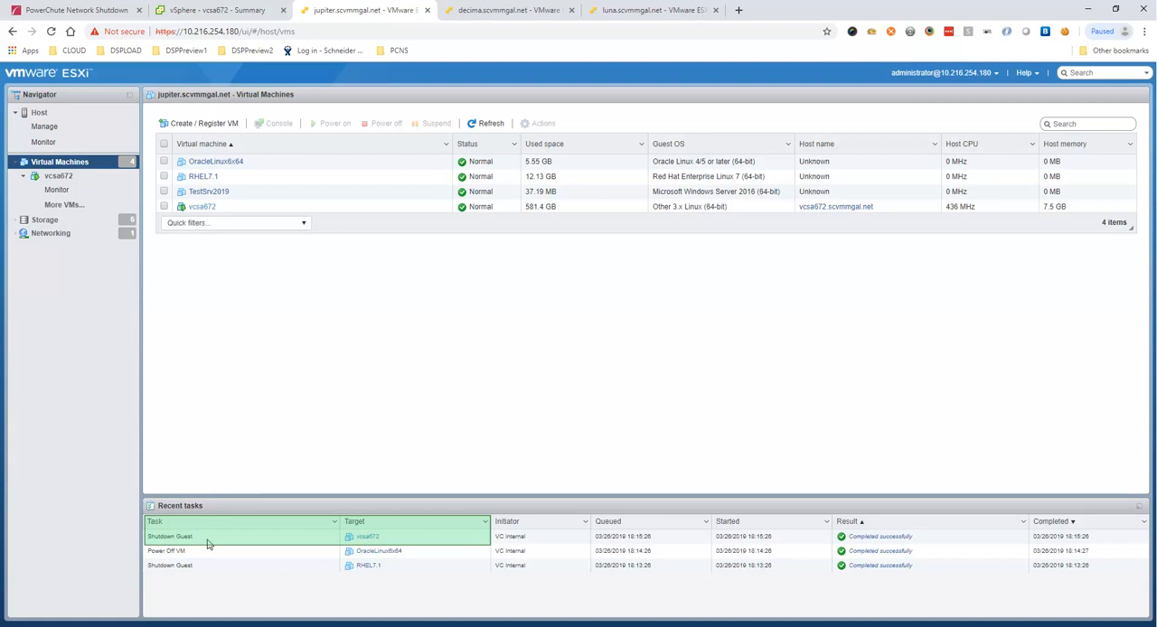
key("ctrl+1")
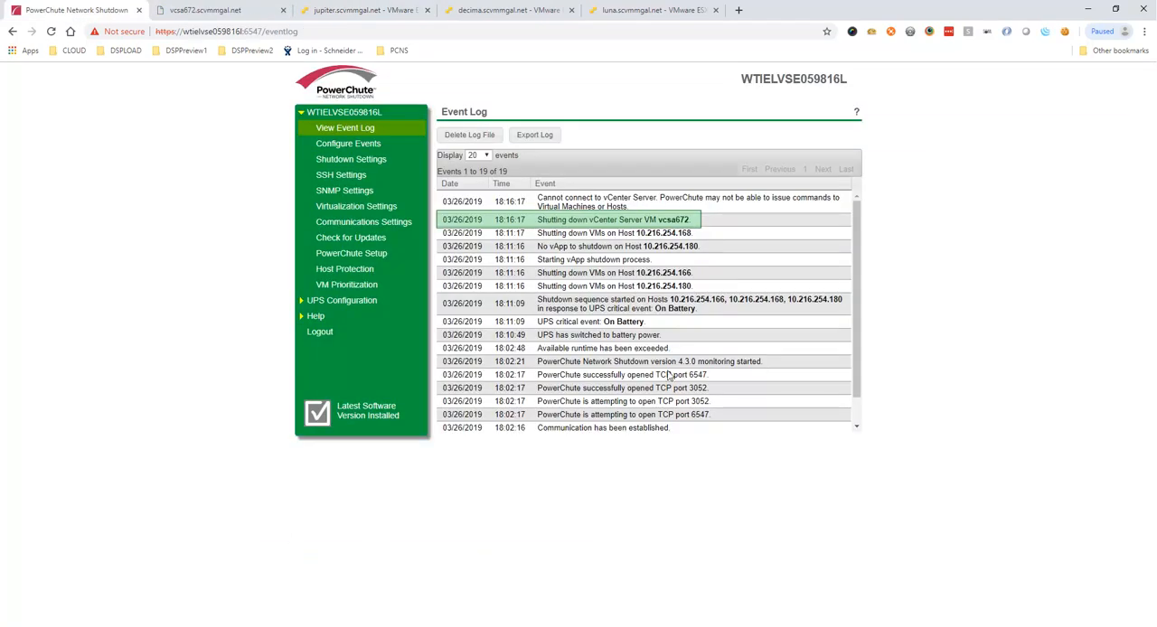
Step: Examine the maintenance mode and host shutdown tasks in the event log and on the ESXi hosts, including luna's host overview
key("ctrl+4")
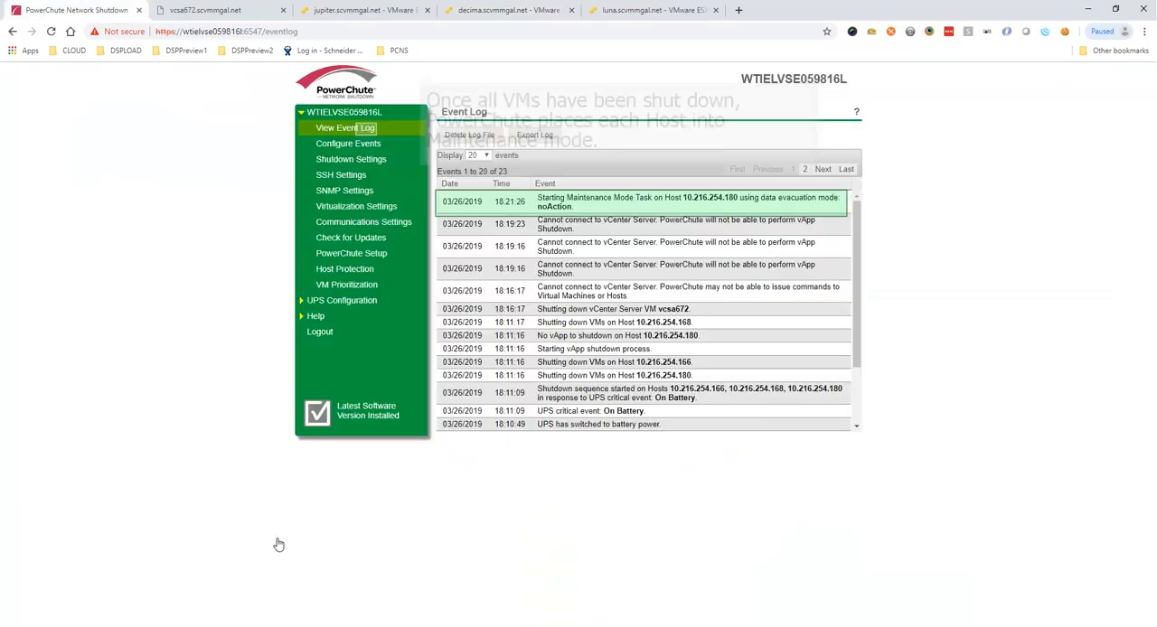
key("ctrl+1")
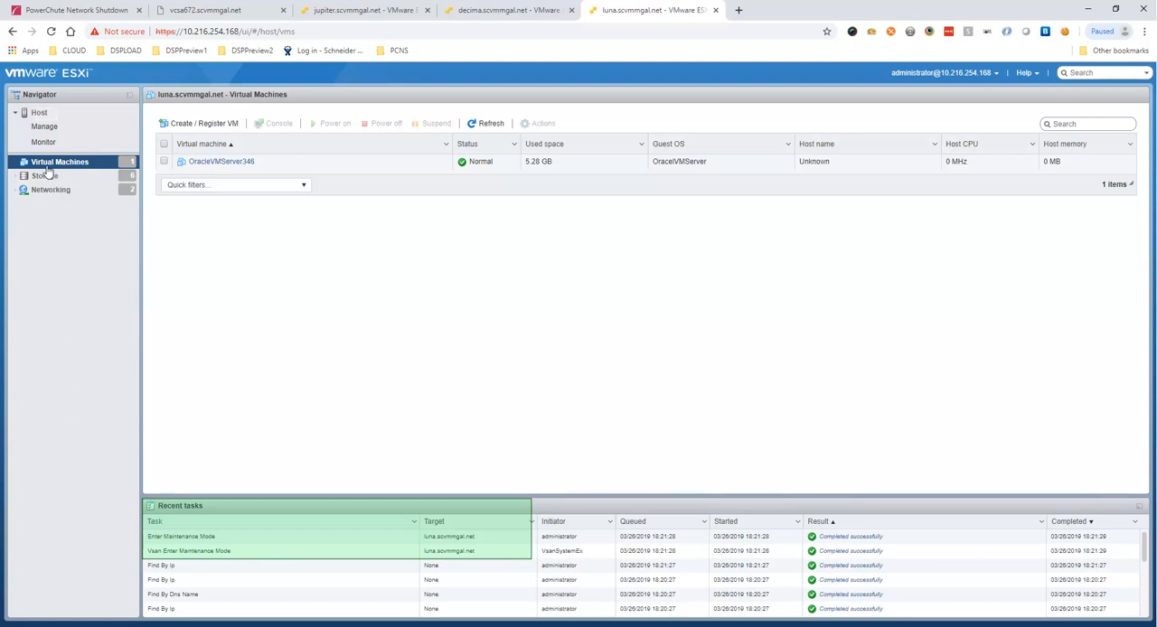
left_click(42, 113)
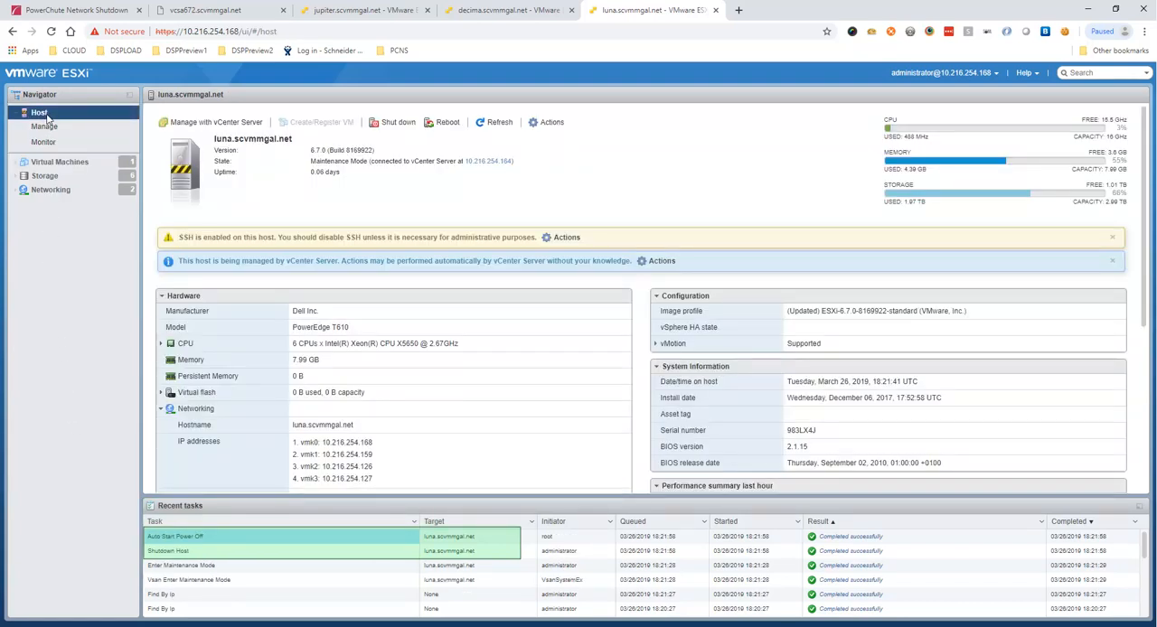